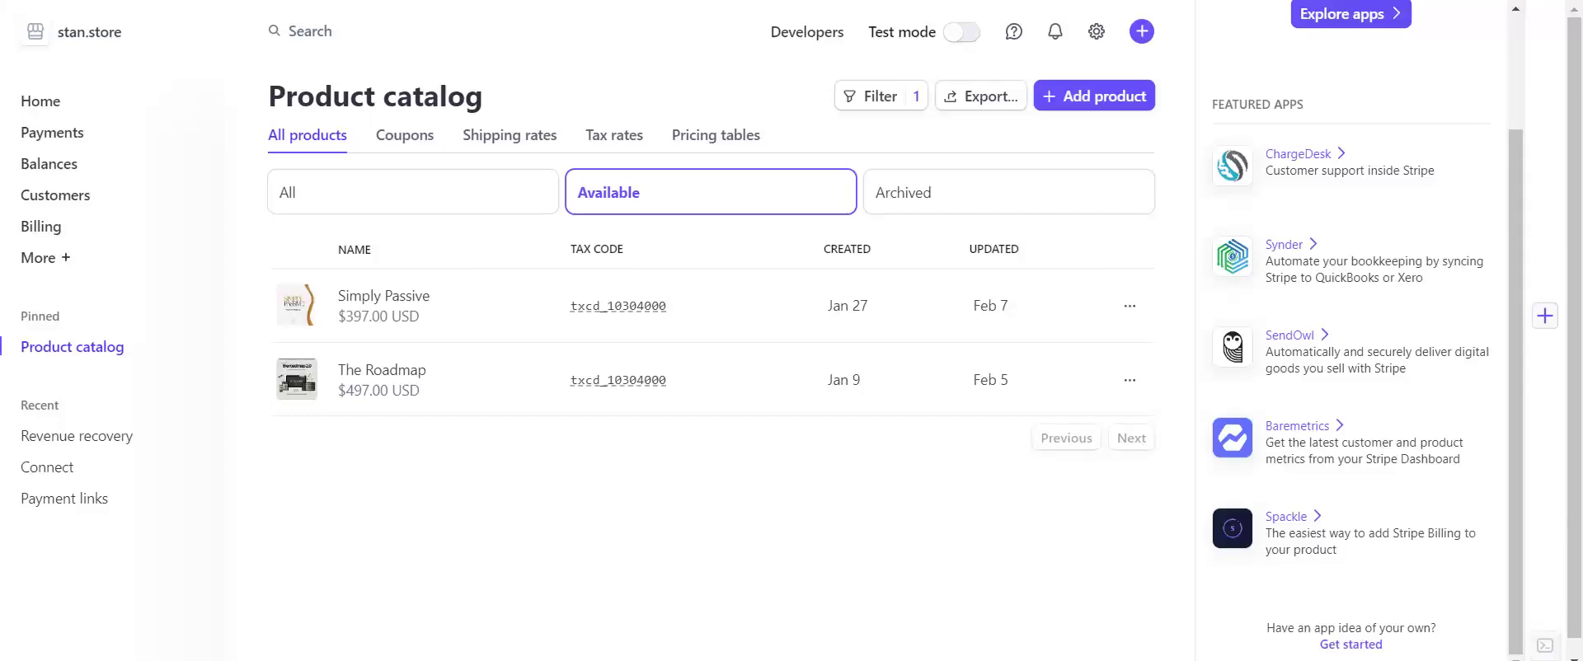
Scroll the product catalog to see Simply Passive ($397.00) and The Roadmap ($497.00)
scroll(1283, 394, down, 1)
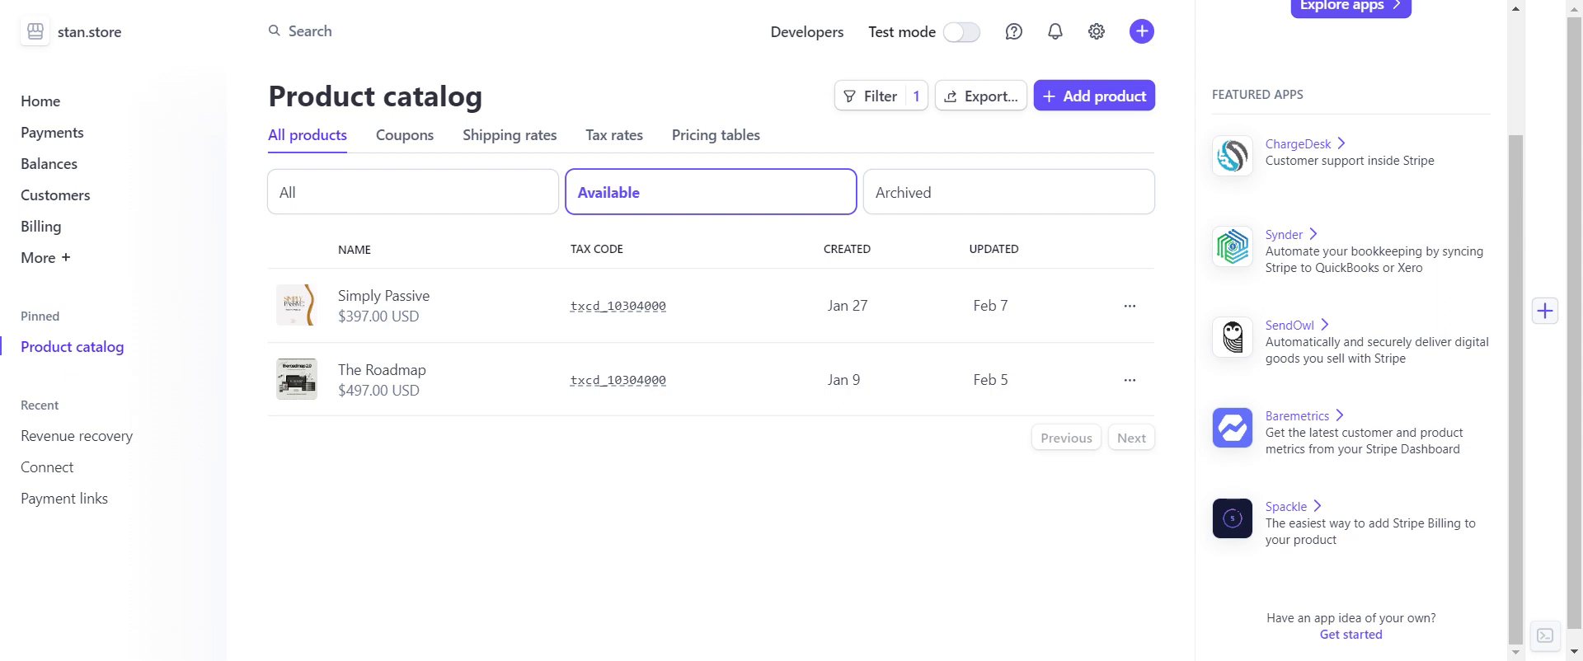
Open the Add a product form, pass over Name and Description, and reach the pricing fields
click(1063, 111)
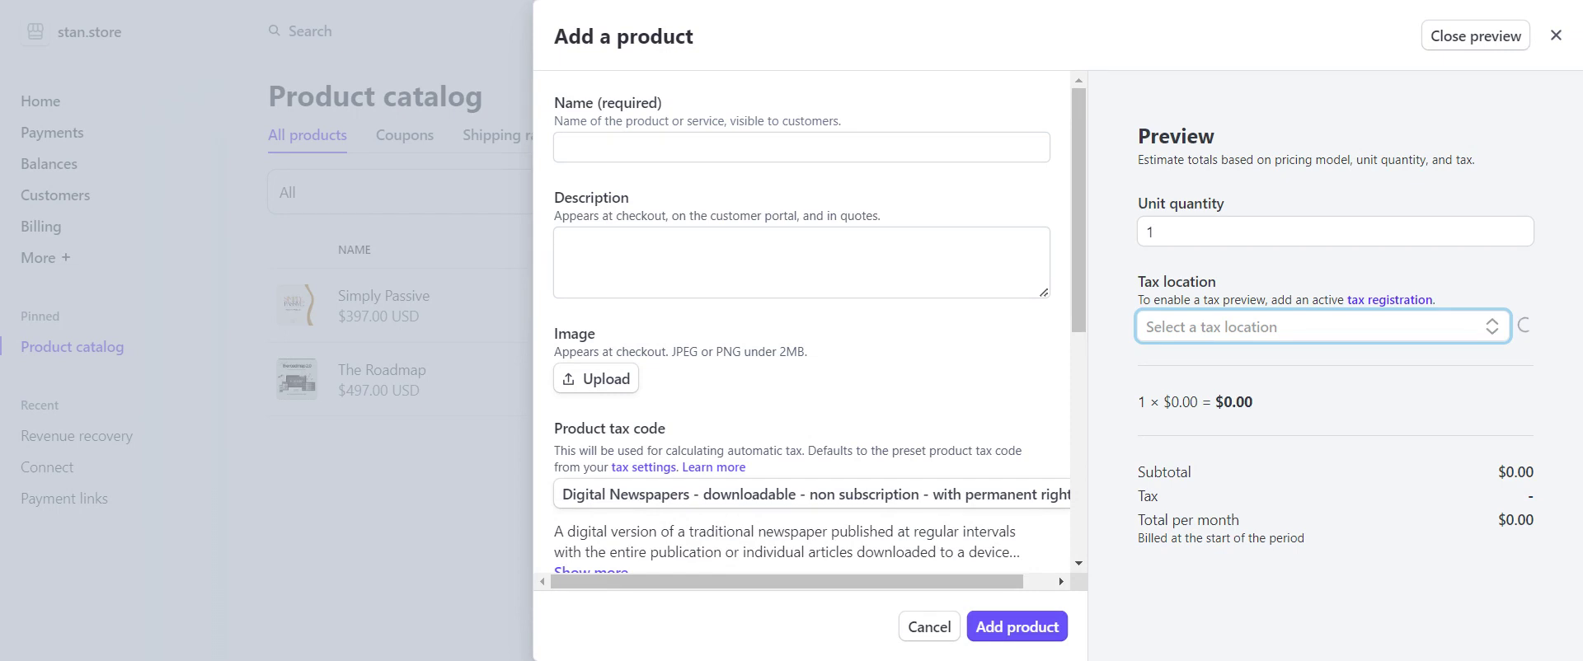
click(802, 147)
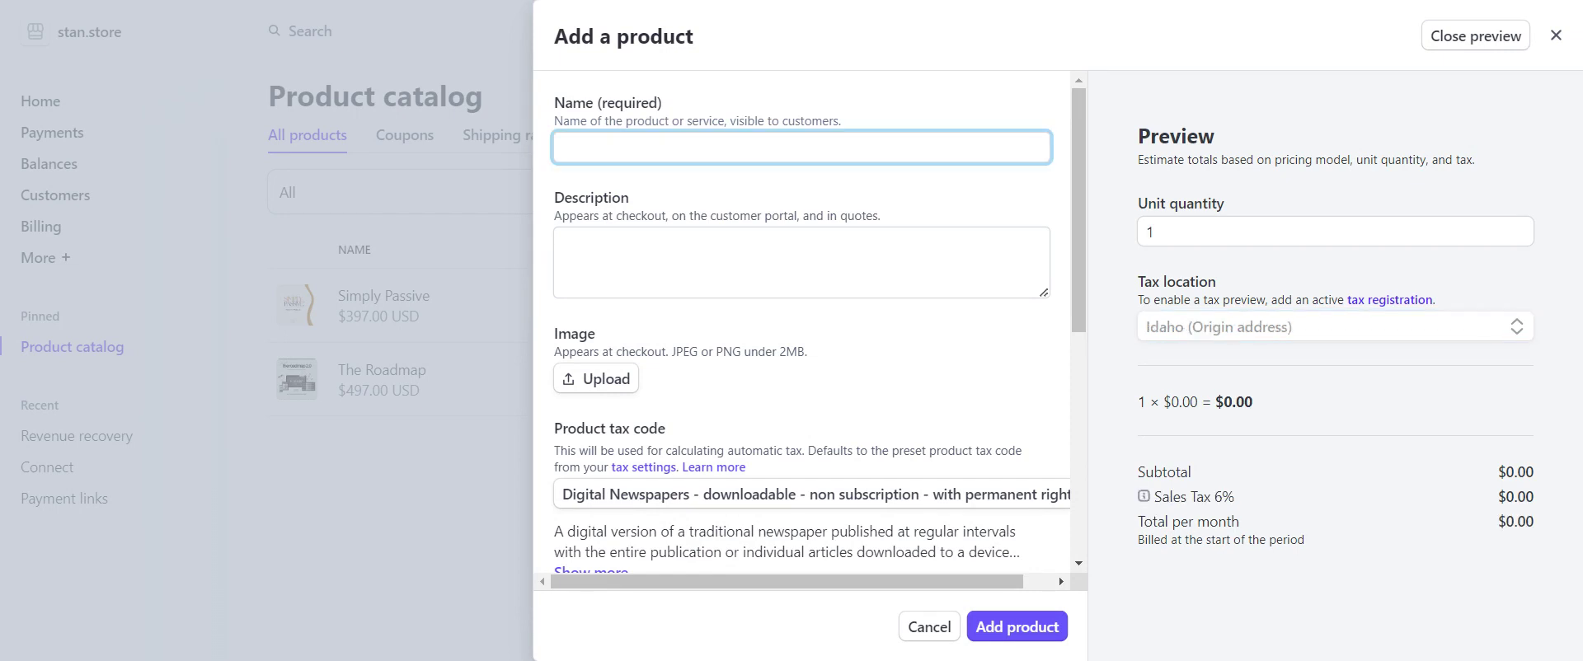
click(801, 263)
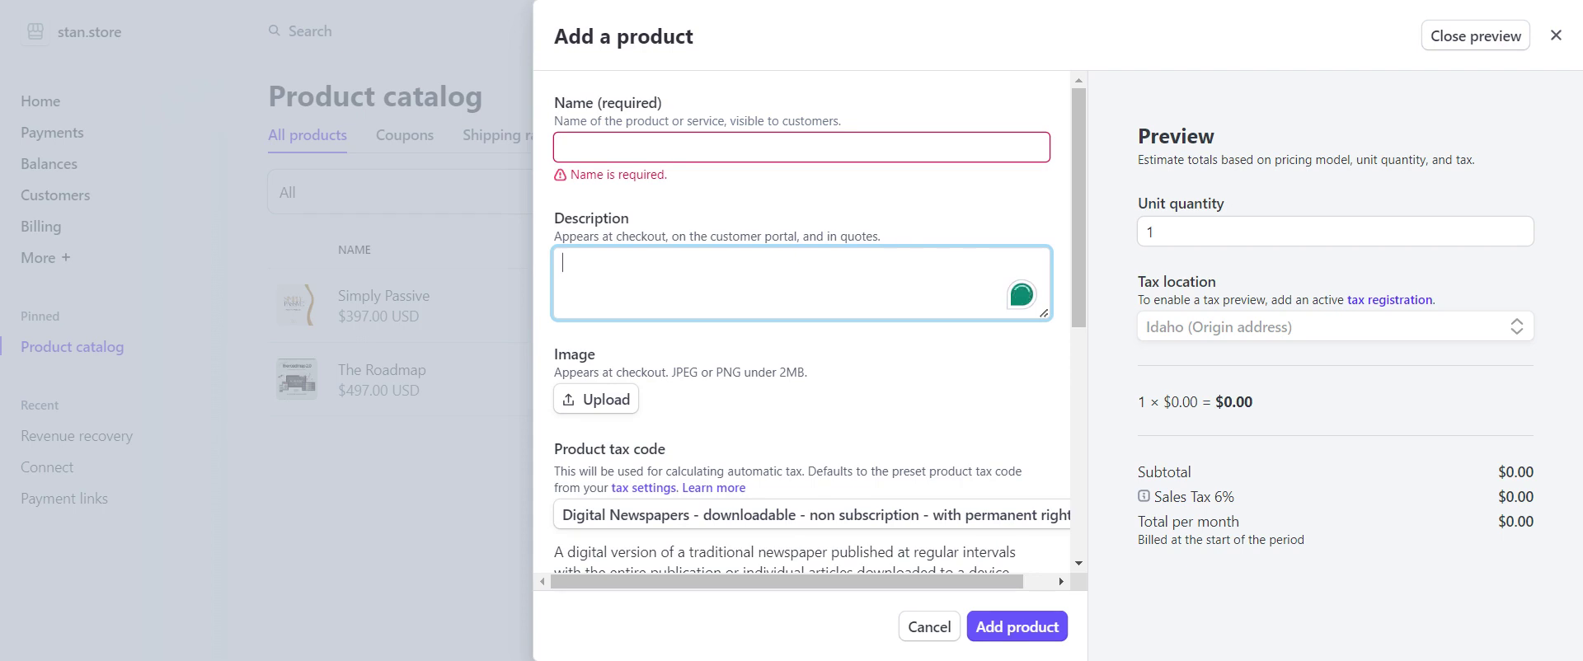
scroll(690, 210, down, 2)
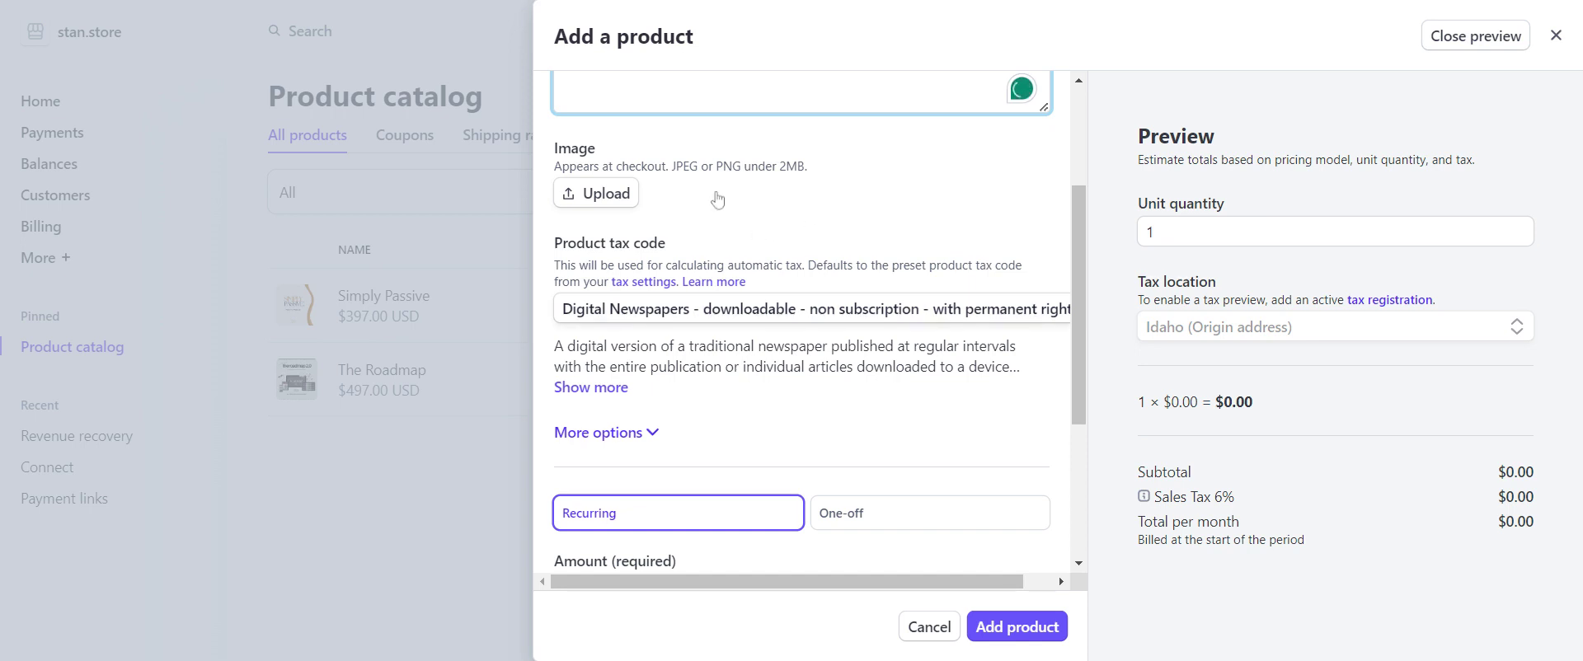
scroll(717, 201, down, 1)
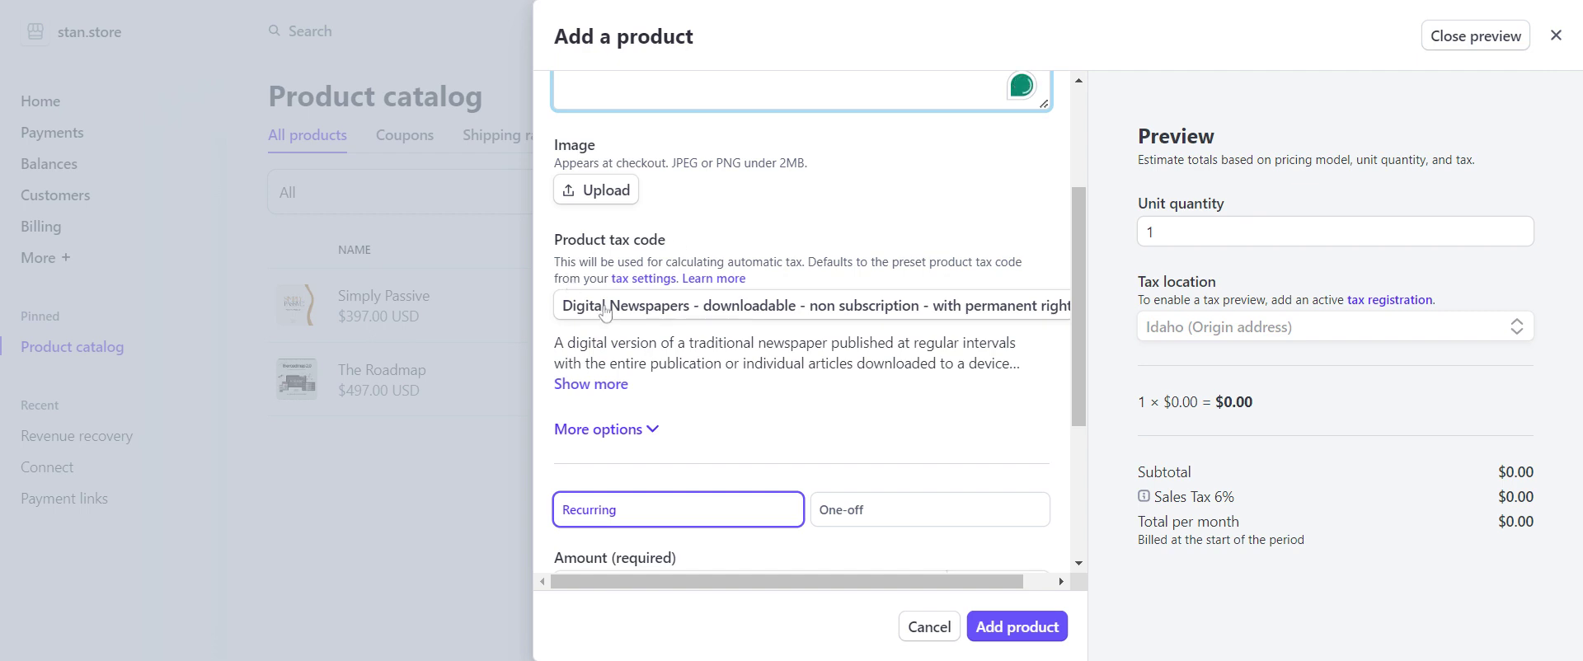
scroll(606, 313, down, 1)
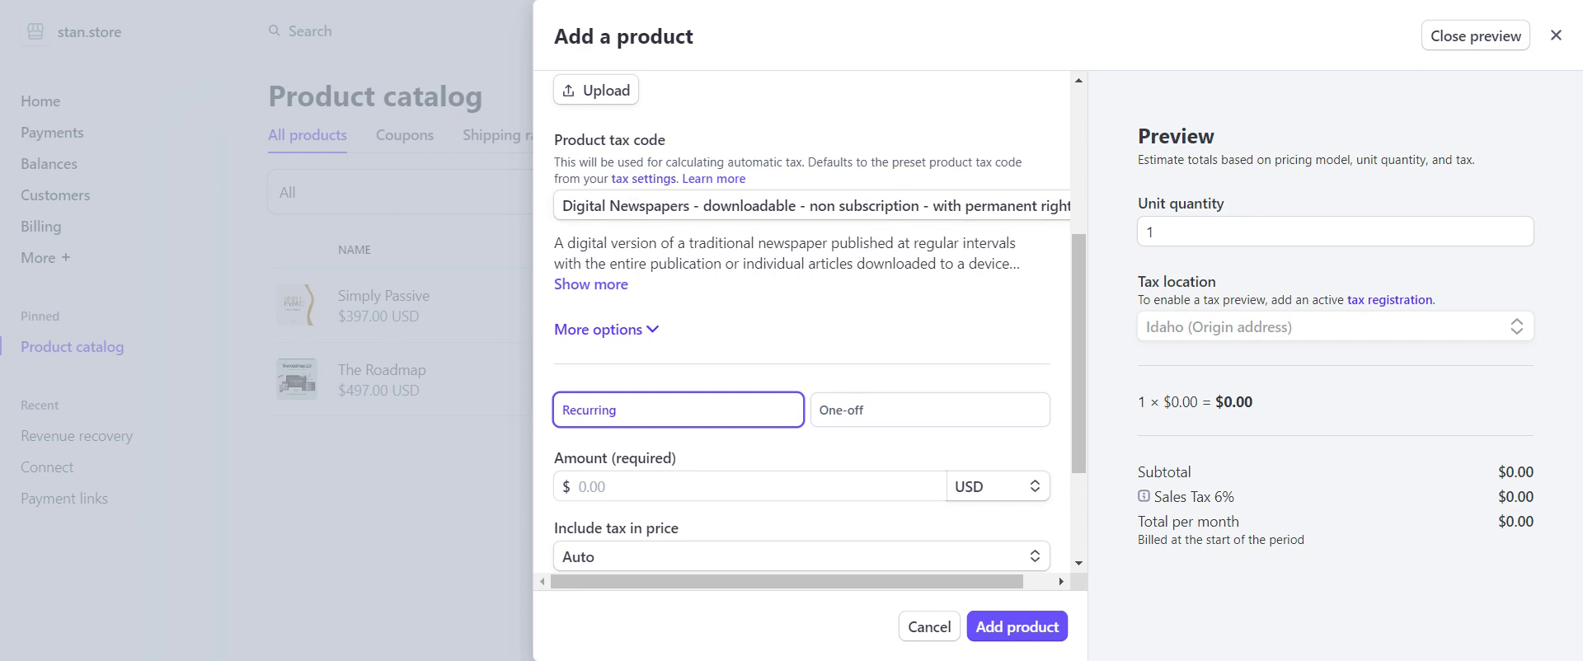
scroll(863, 253, down, 2)
Choose One-off pricing, select the Amount field, and check the sales tax preview
click(872, 250)
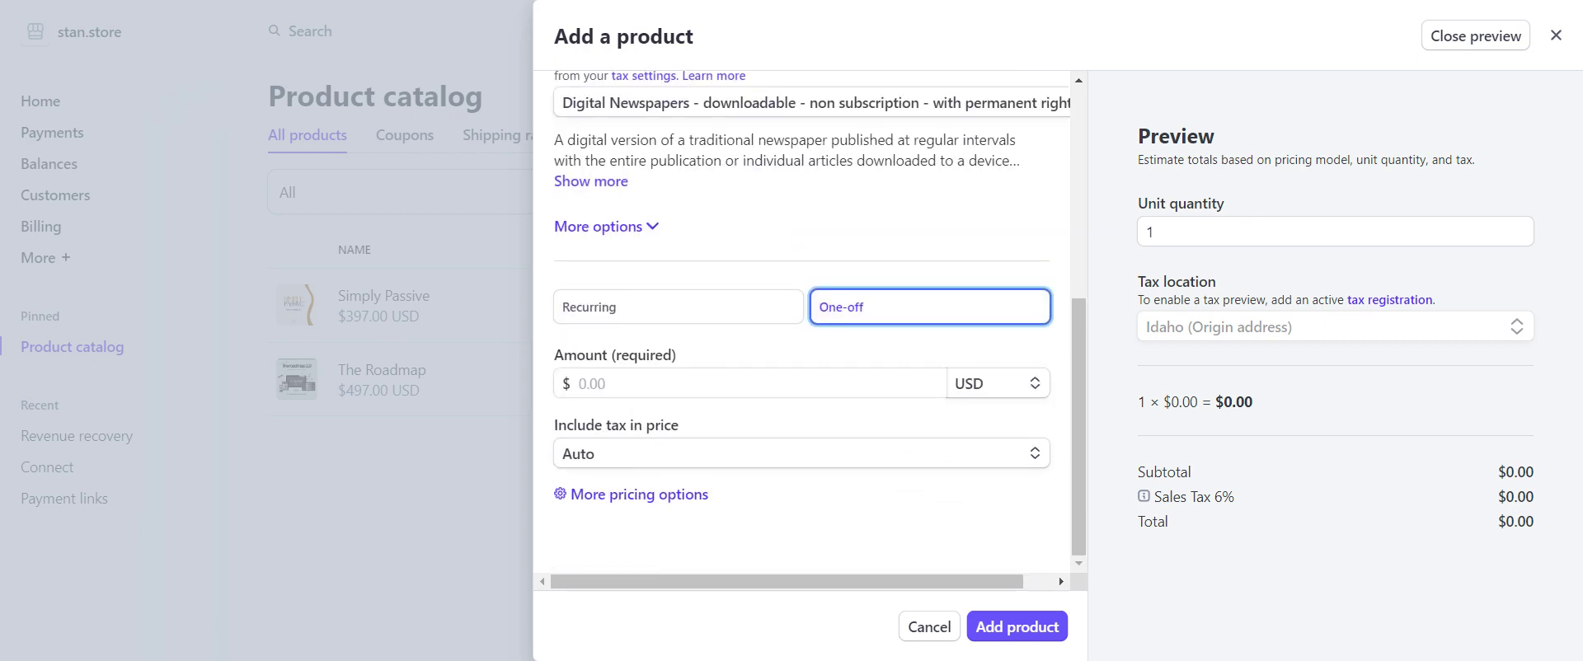
click(627, 385)
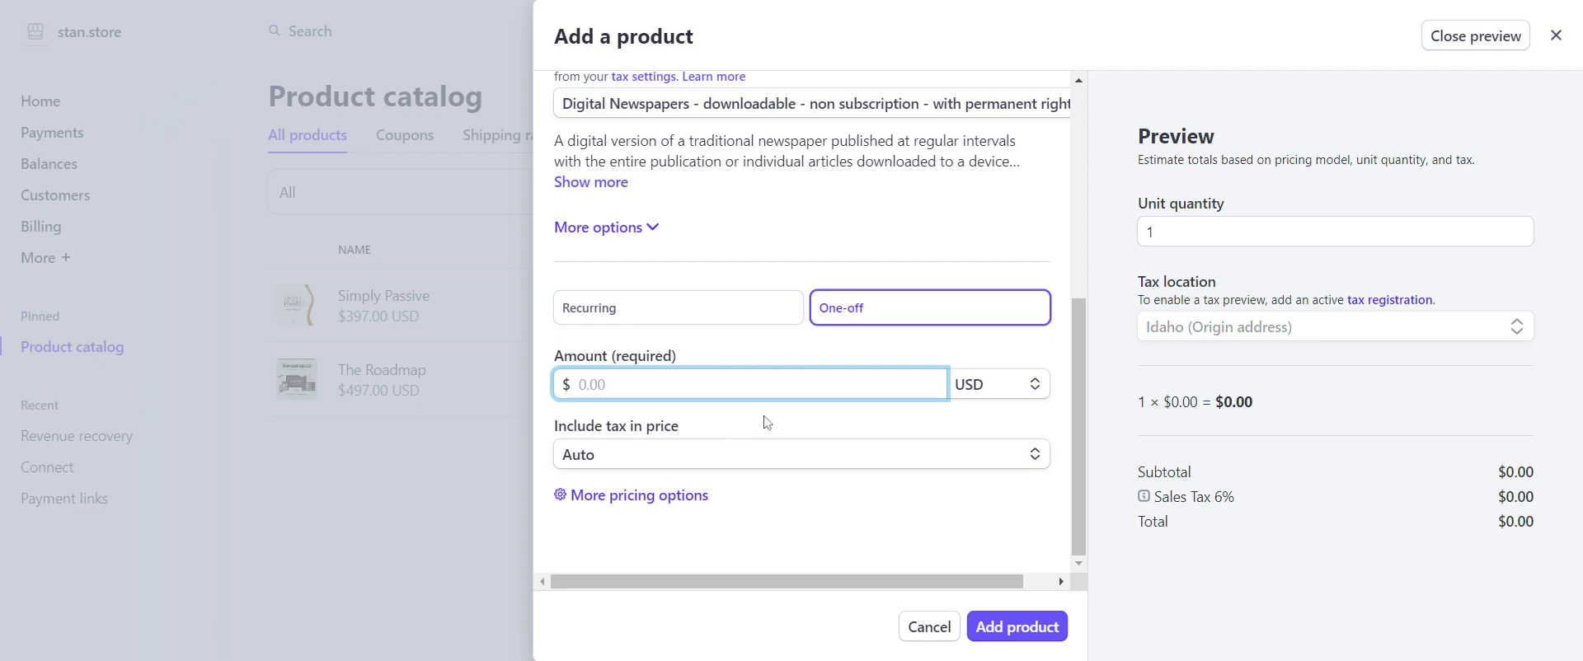
click(737, 413)
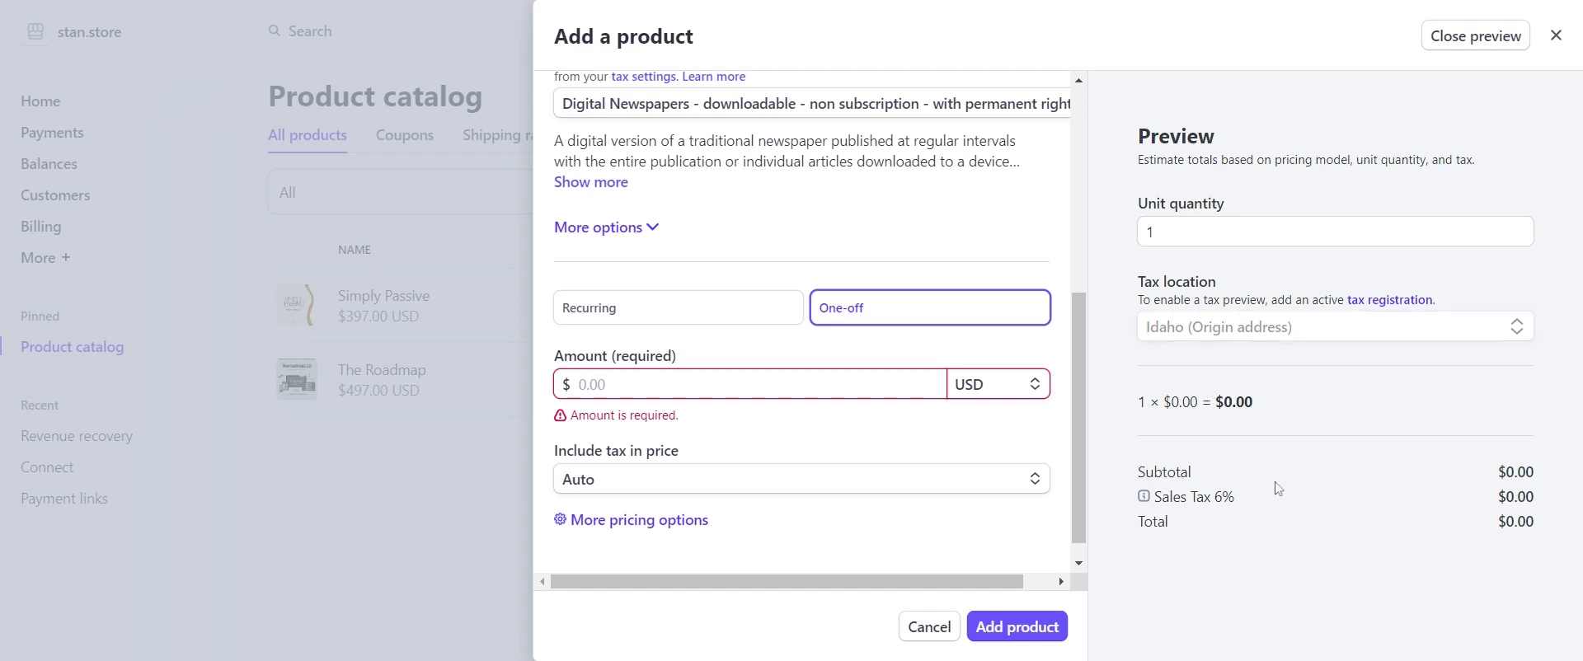
click(1164, 539)
scroll(930, 400, up, 5)
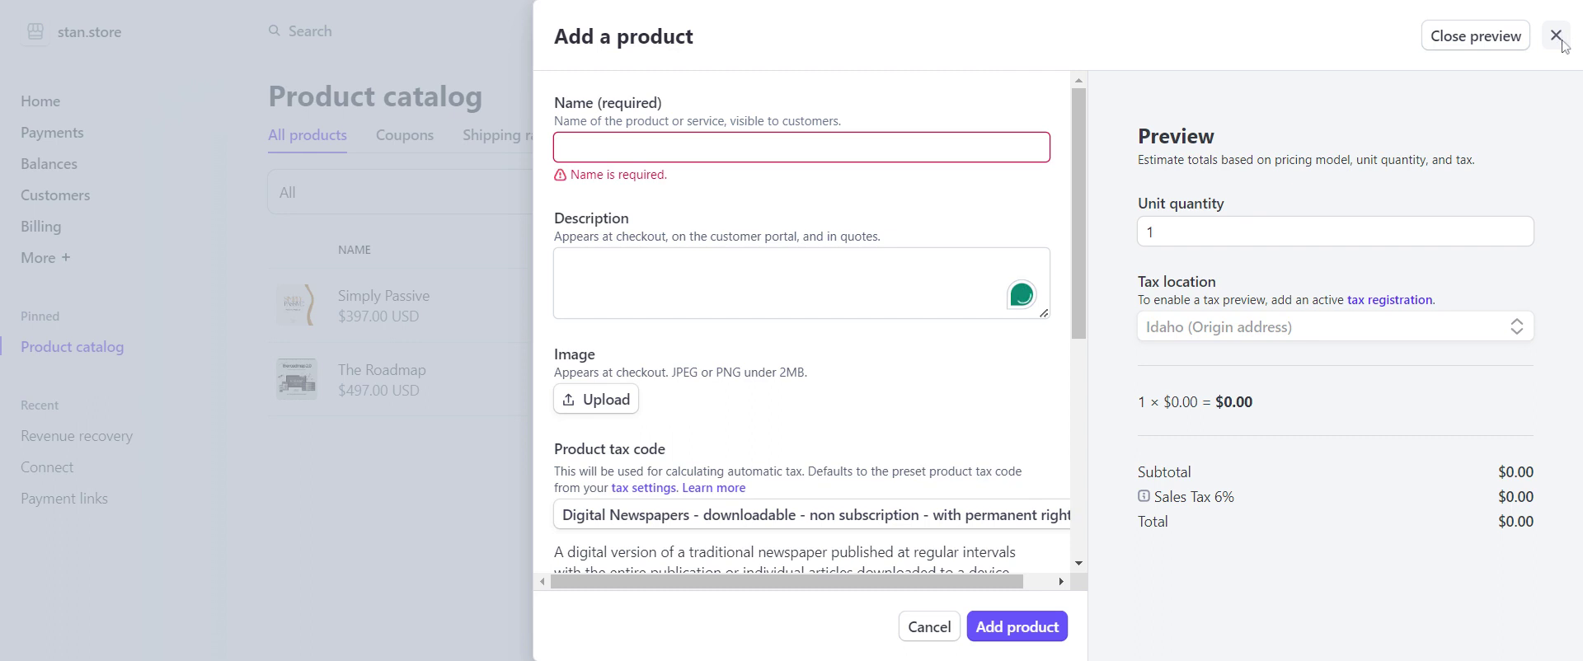
click(932, 627)
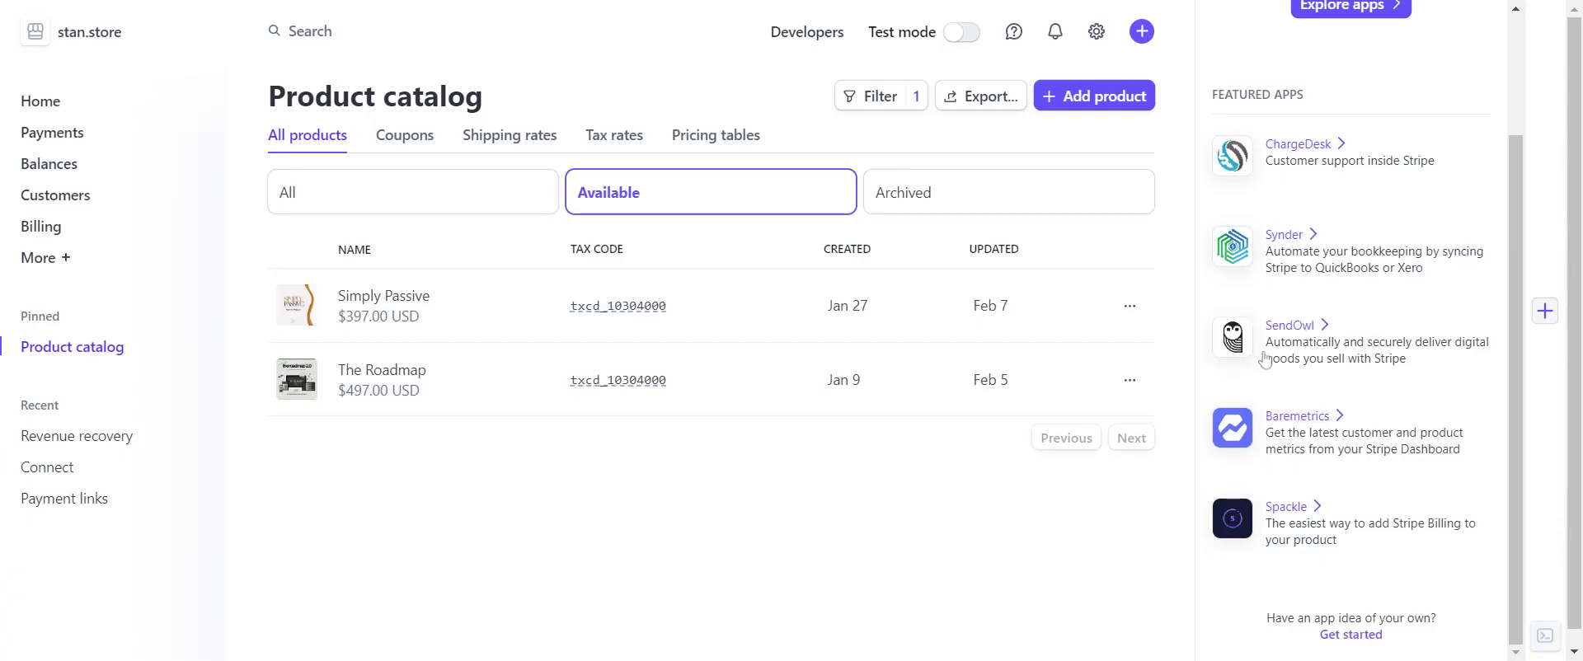
scroll(1270, 354, up, 3)
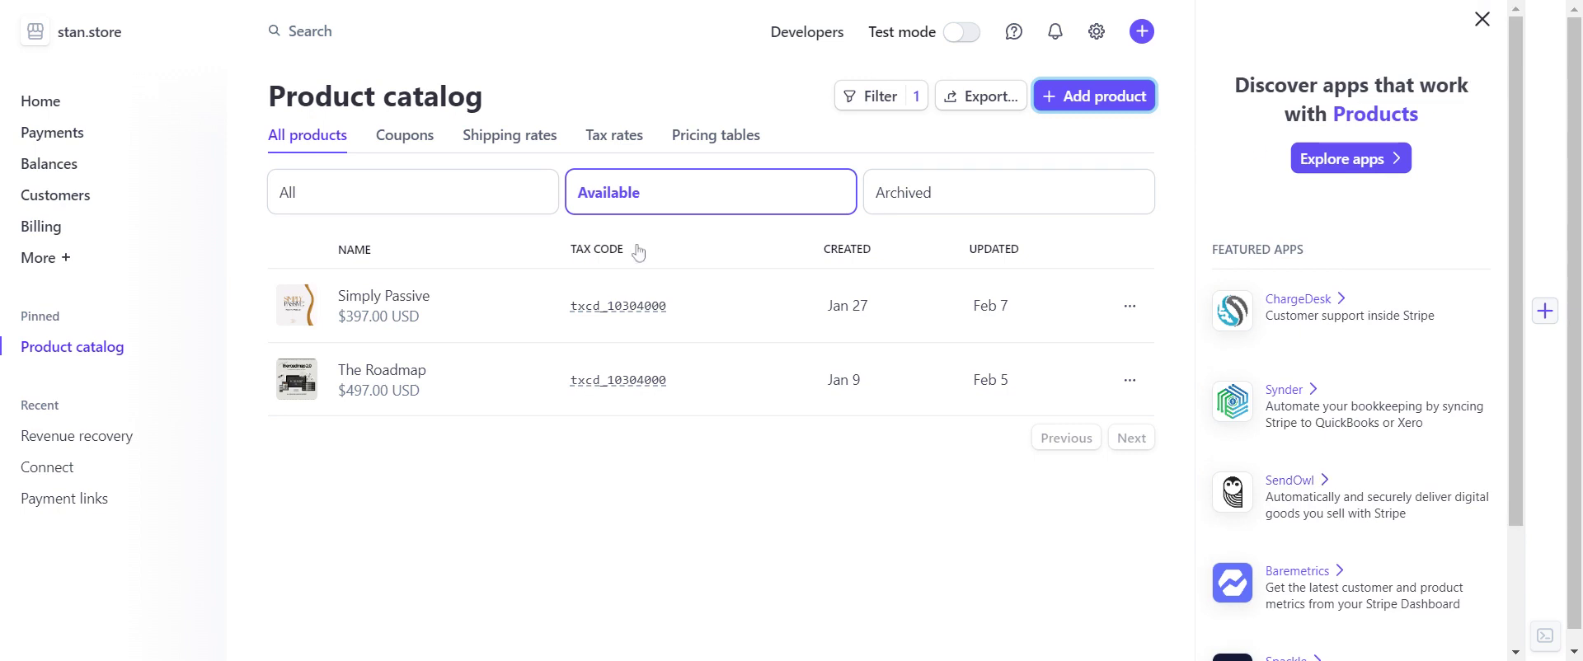
scroll(1393, 306, down, 2)
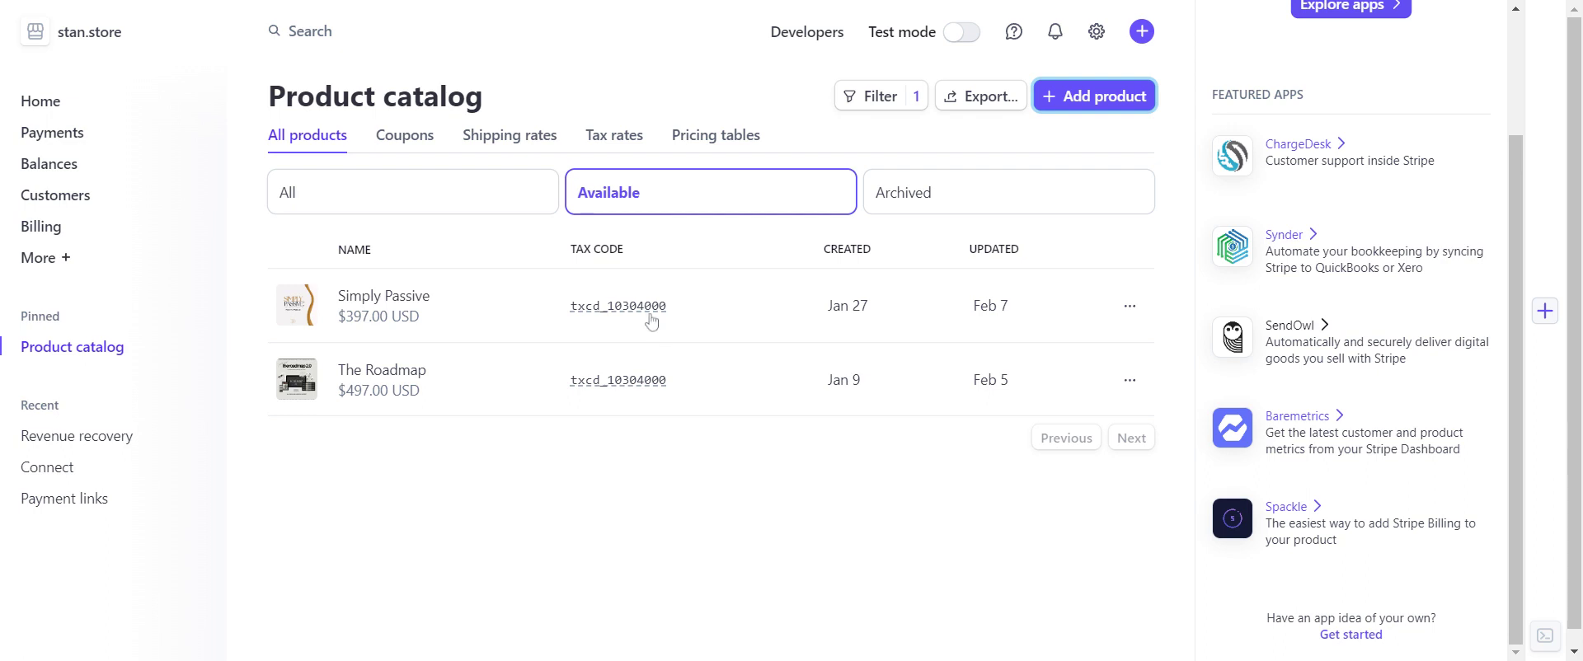
mouse_move(652, 322)
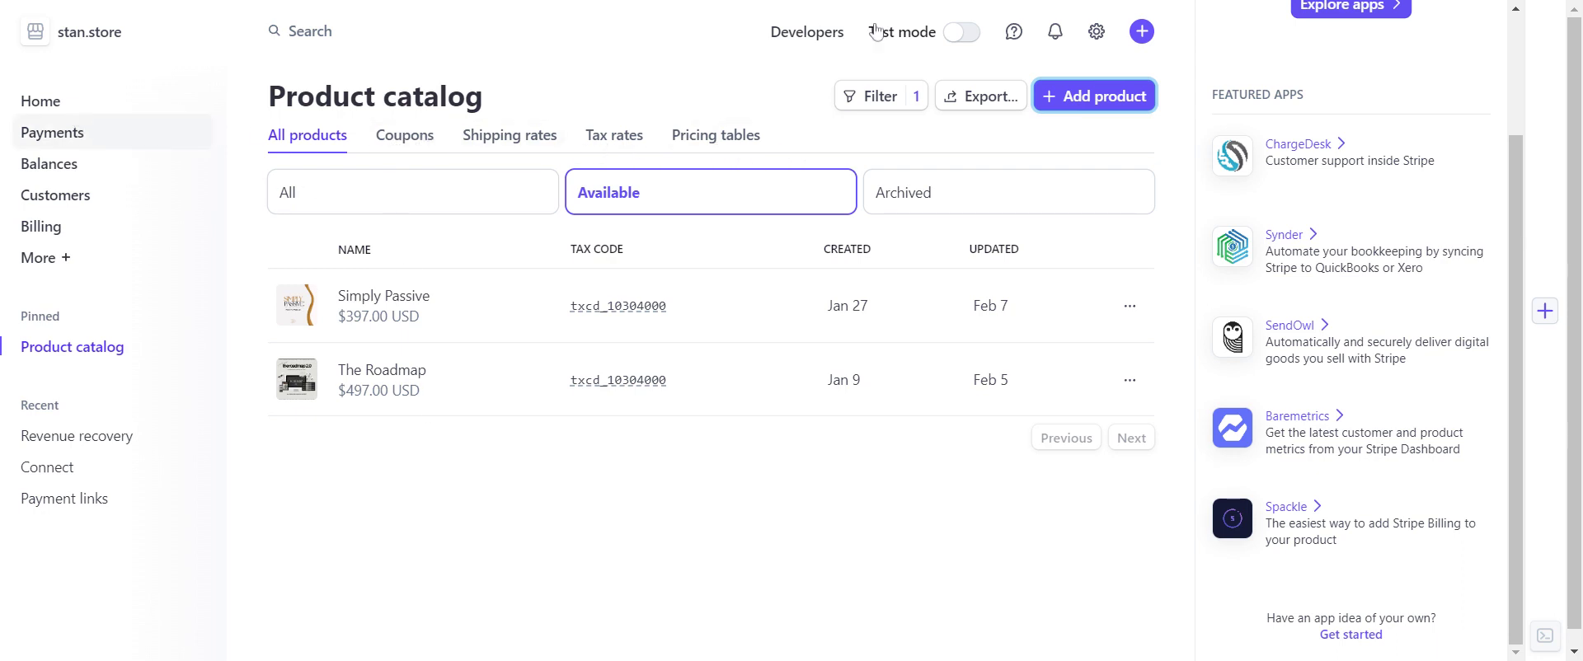
Go to Payment methods through the gear menu's Settings page
click(1102, 35)
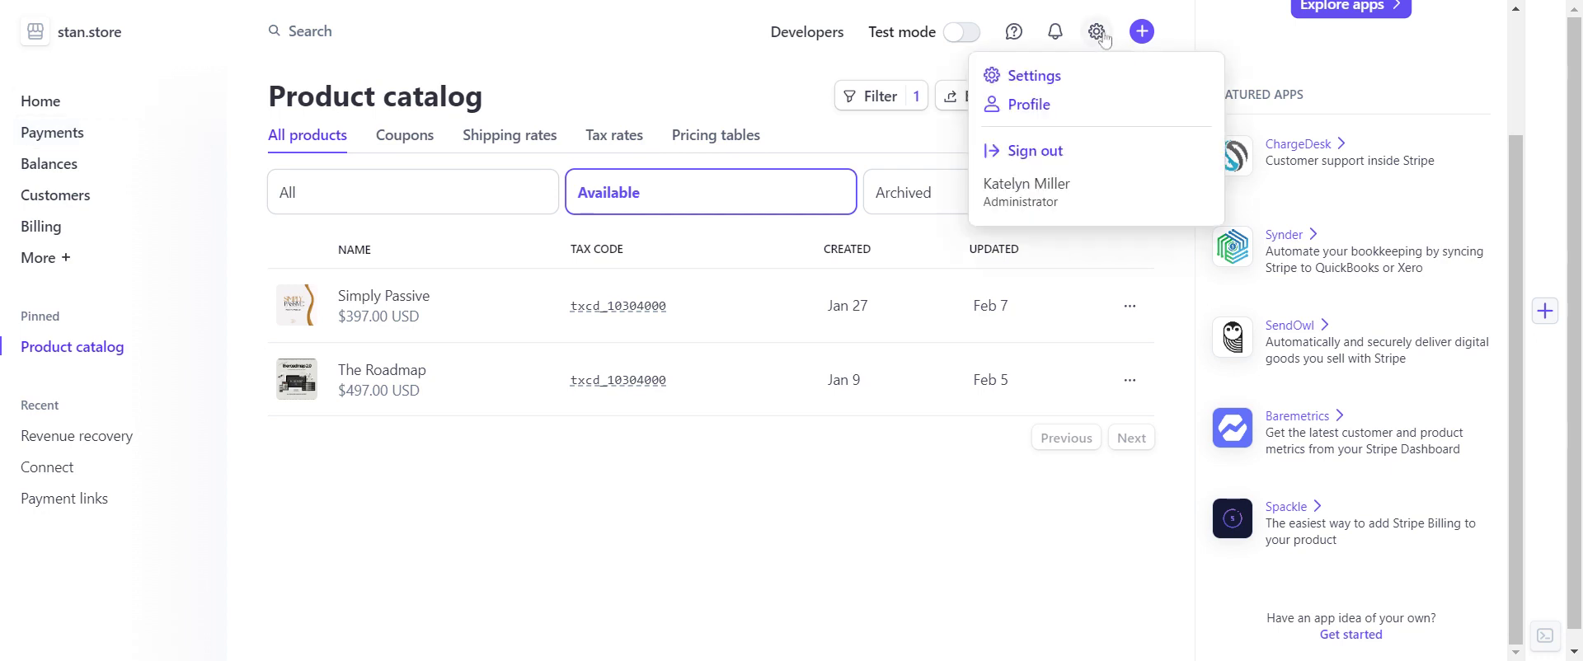
click(1021, 80)
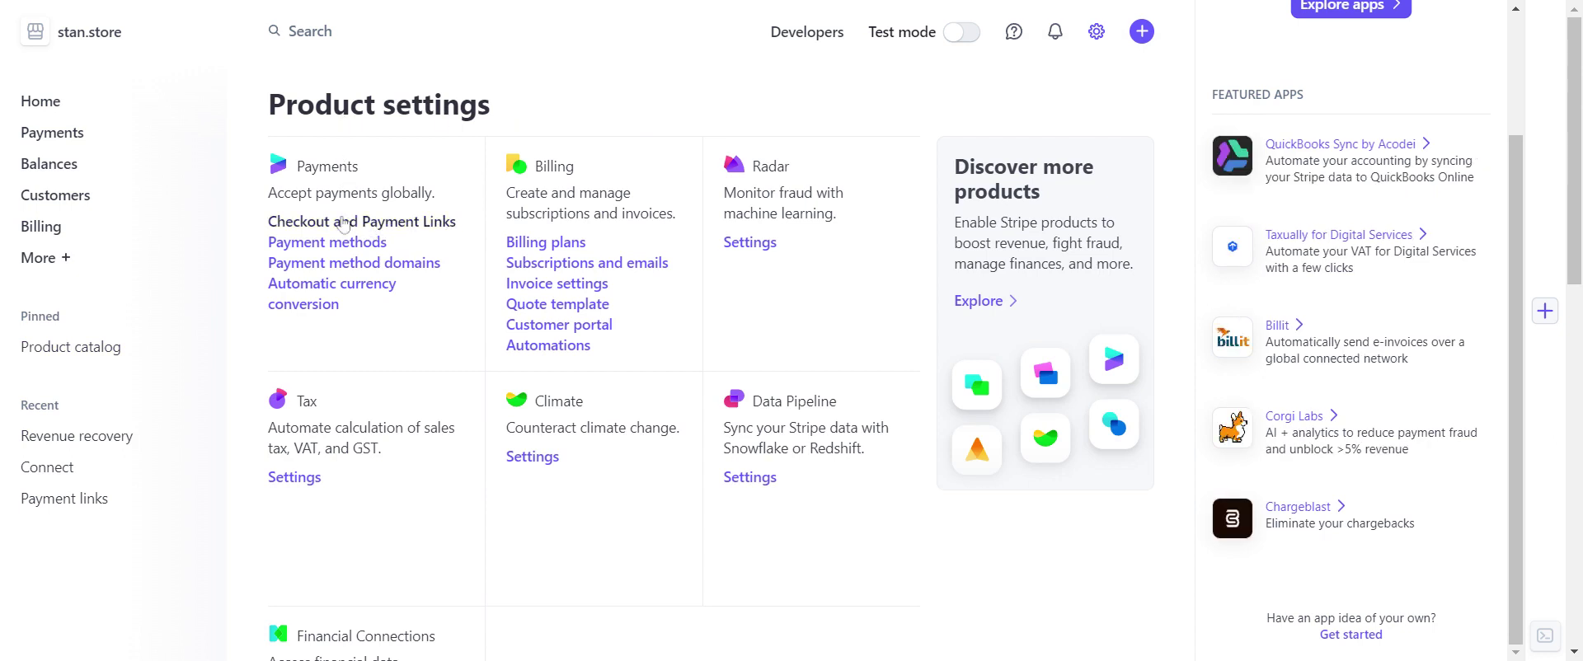
click(363, 242)
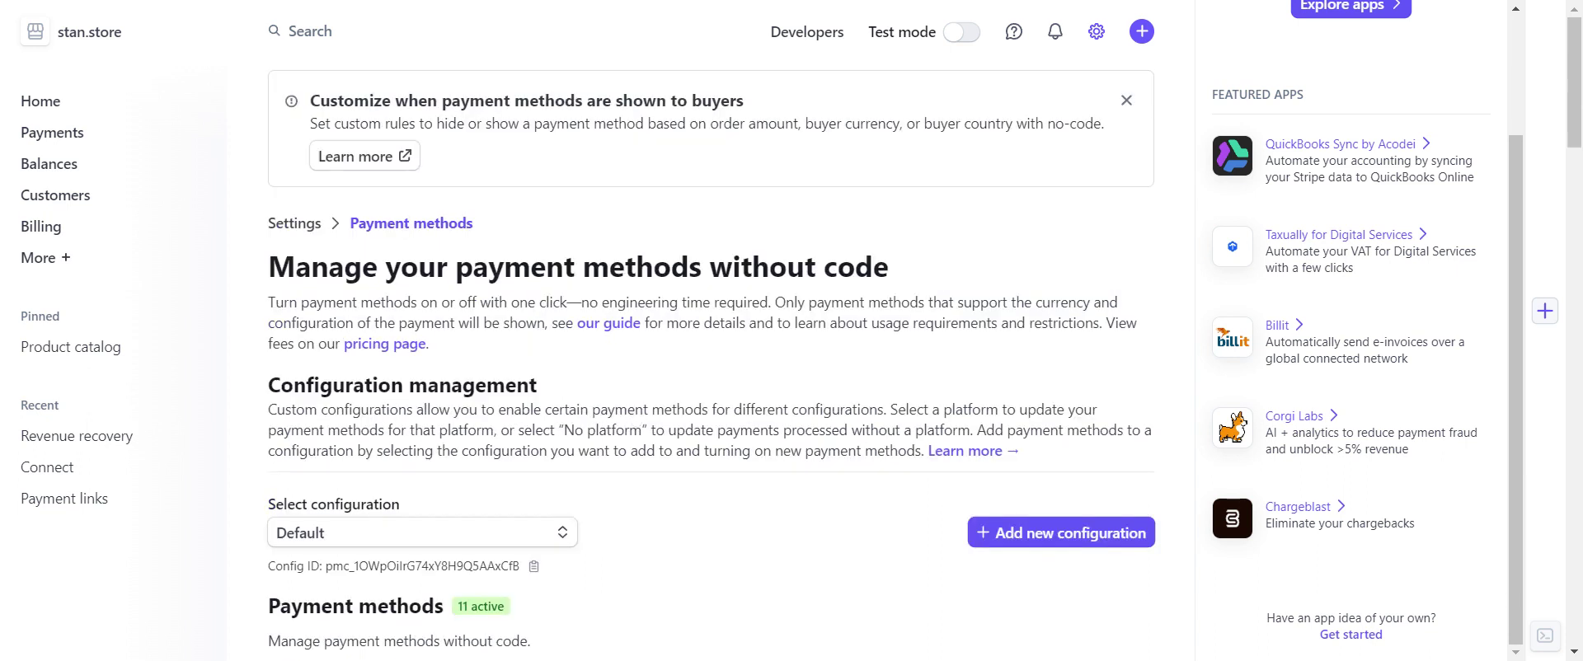
scroll(581, 518, down, 5)
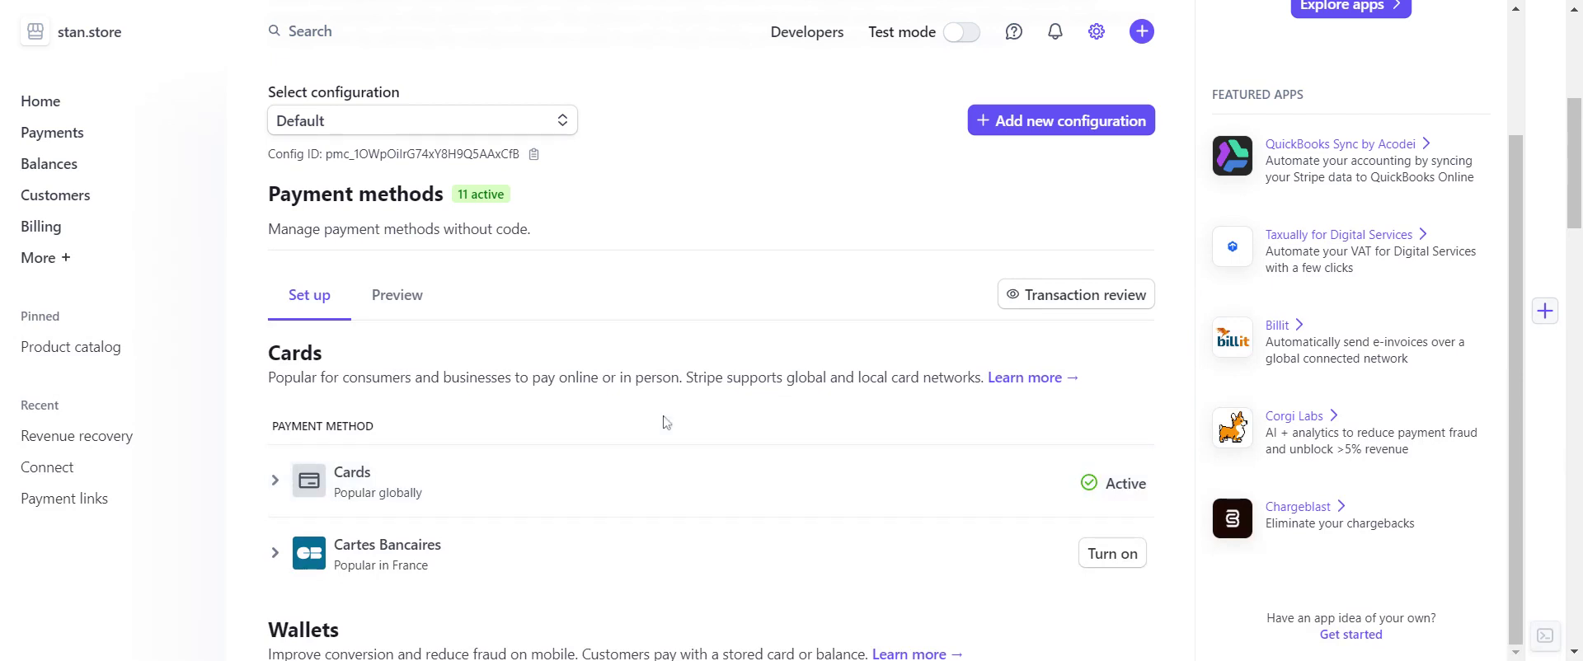
scroll(666, 423, down, 2)
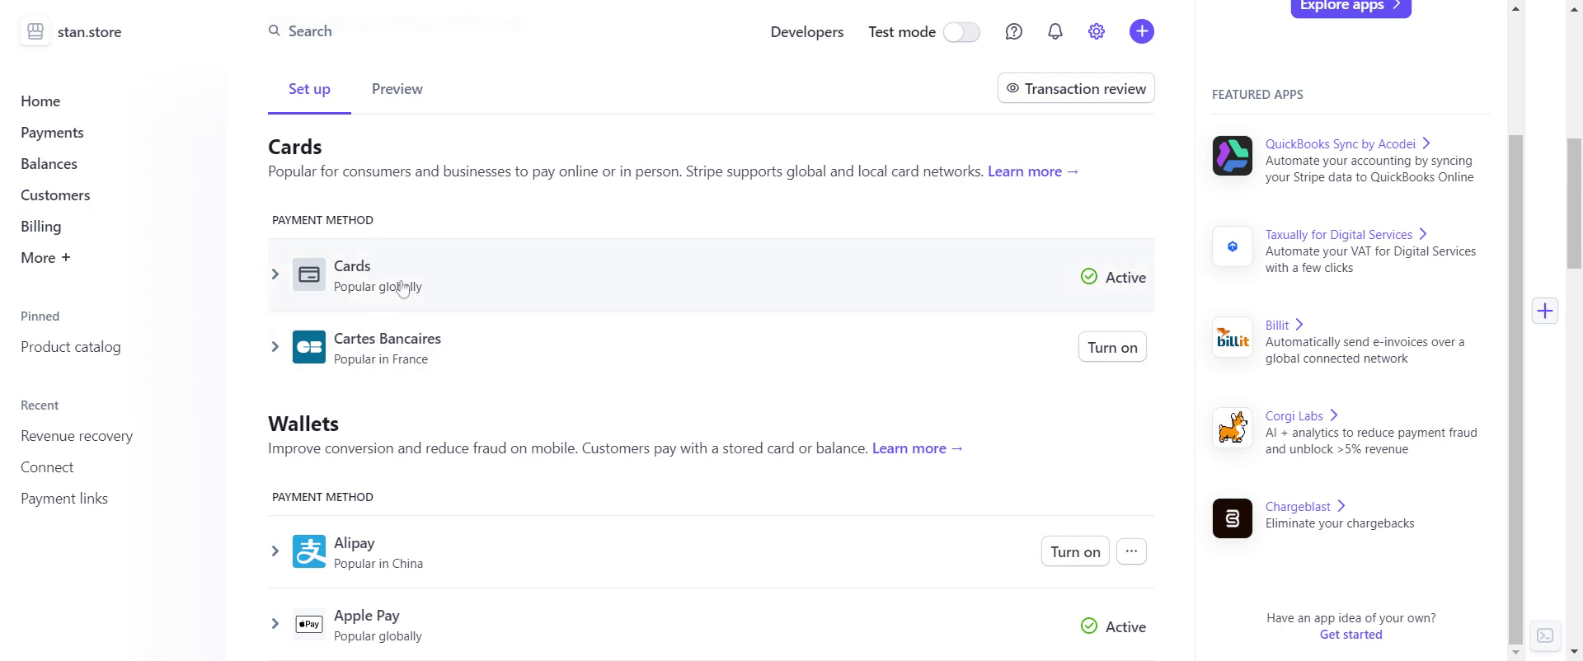
scroll(403, 289, down, 1)
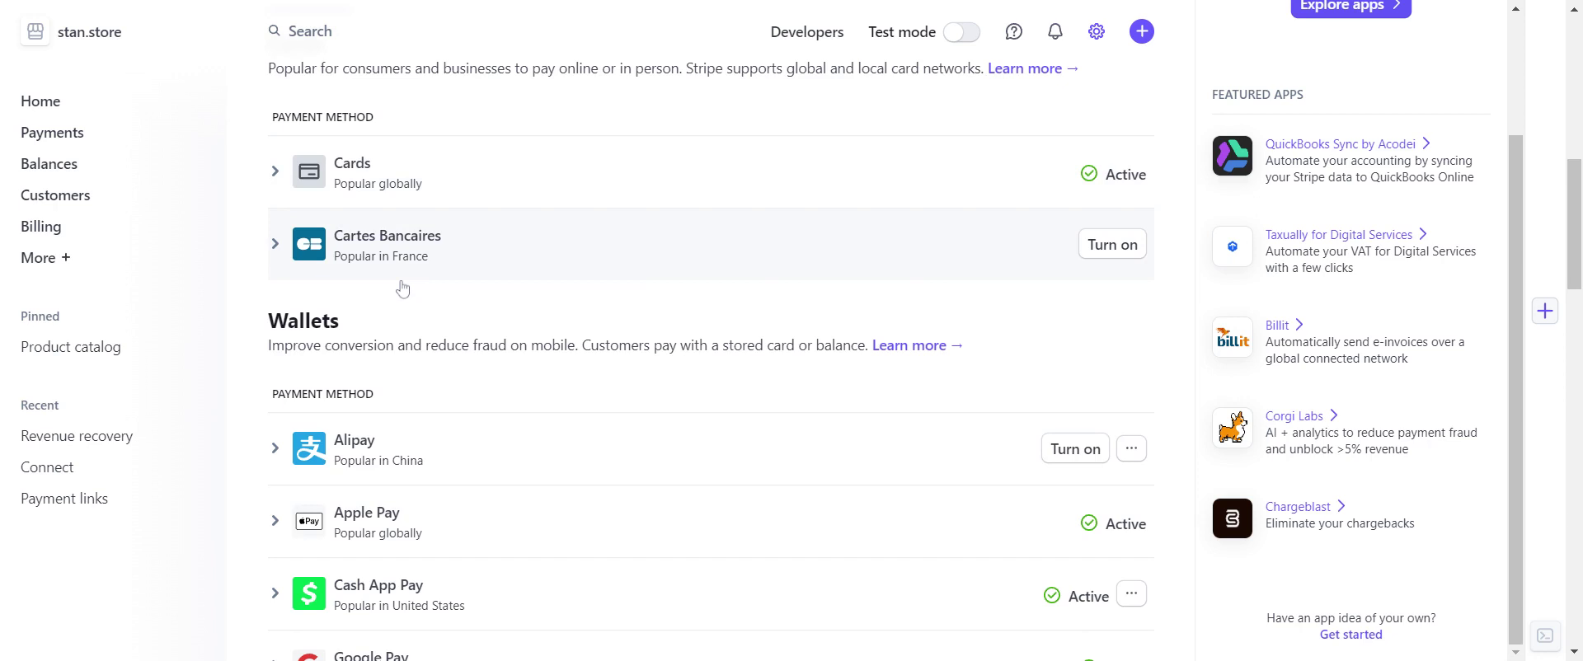
scroll(403, 290, down, 3)
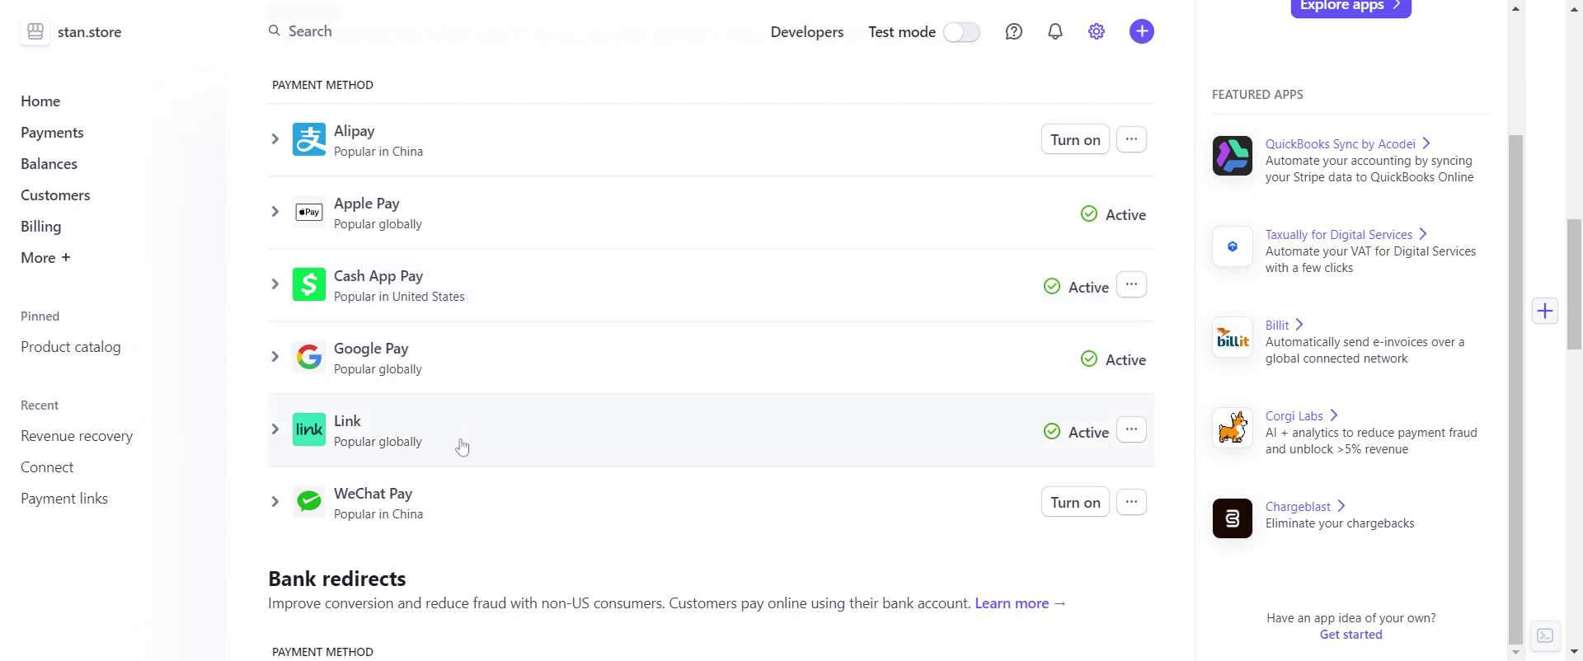
scroll(475, 441, down, 1)
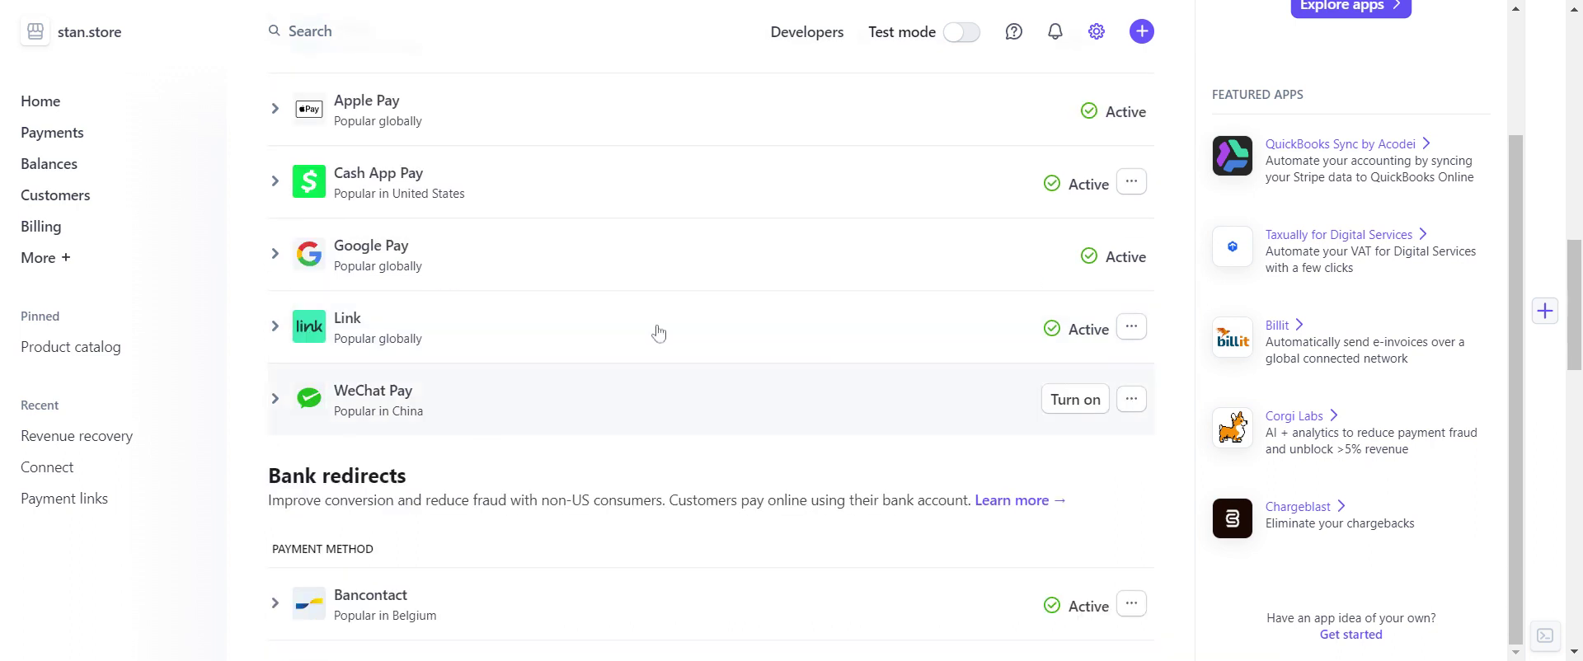
scroll(756, 295, down, 4)
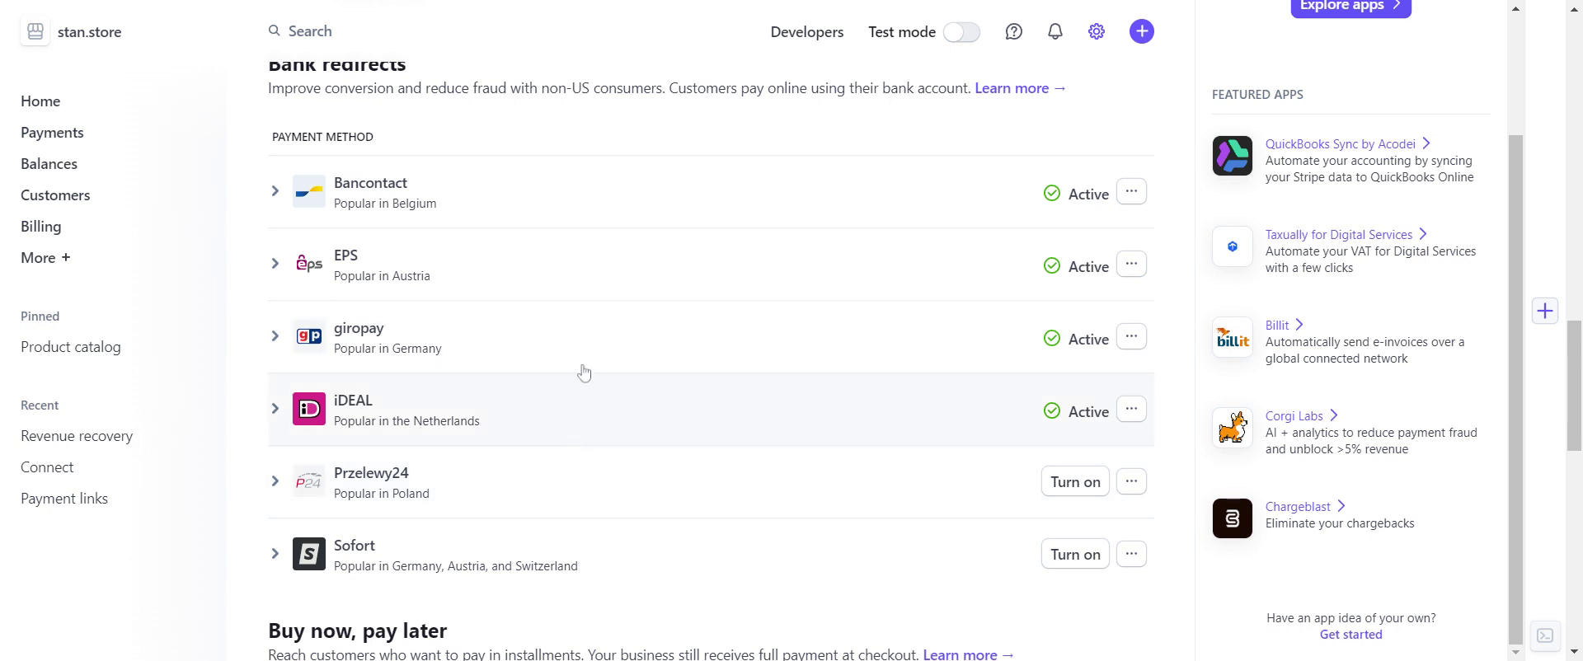
scroll(607, 244, down, 1)
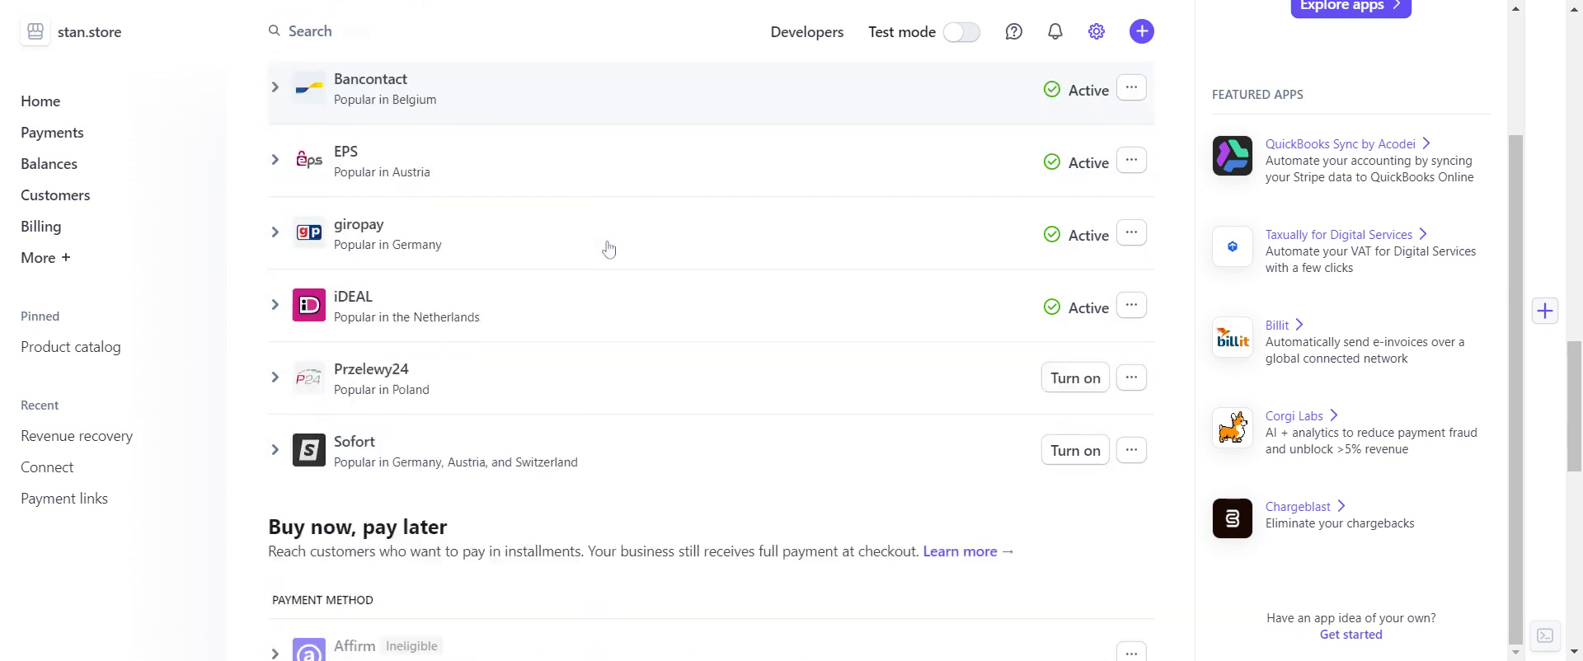
scroll(609, 249, down, 5)
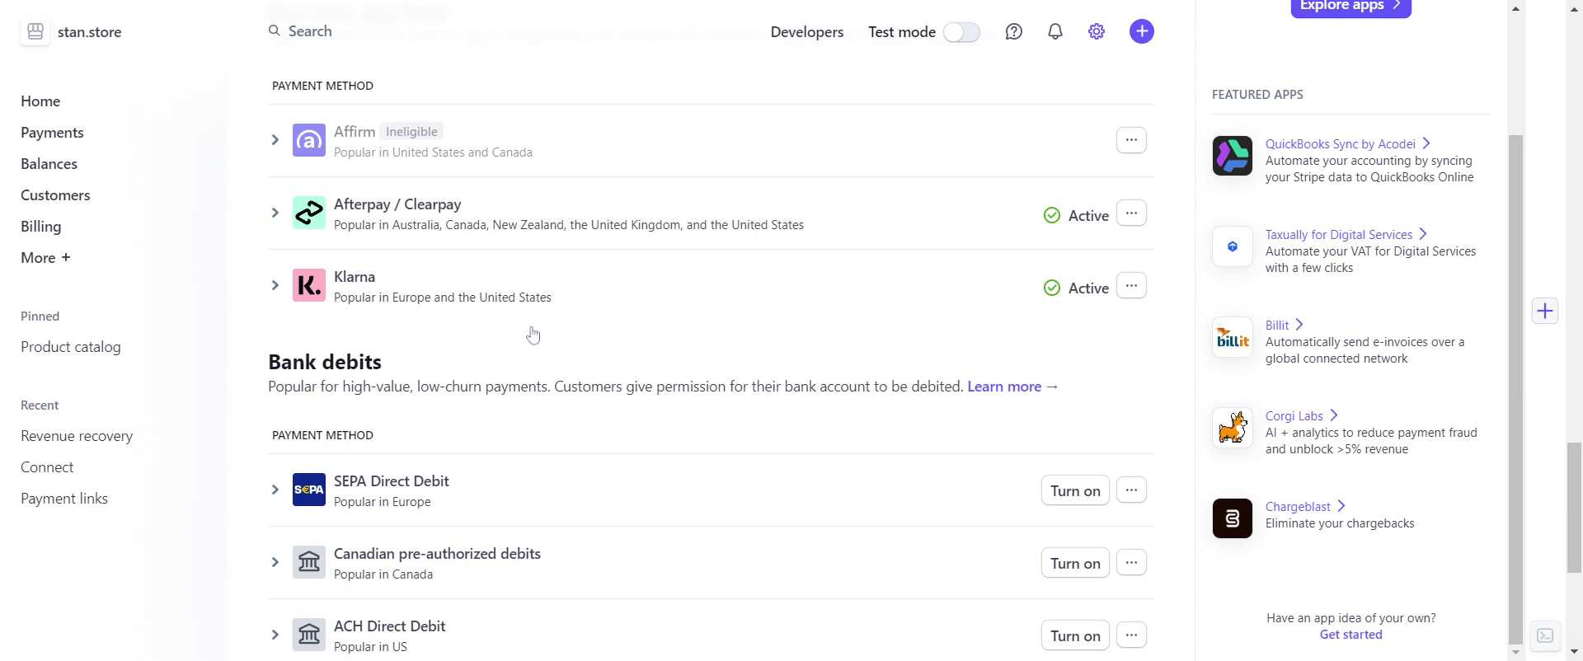
scroll(532, 335, down, 3)
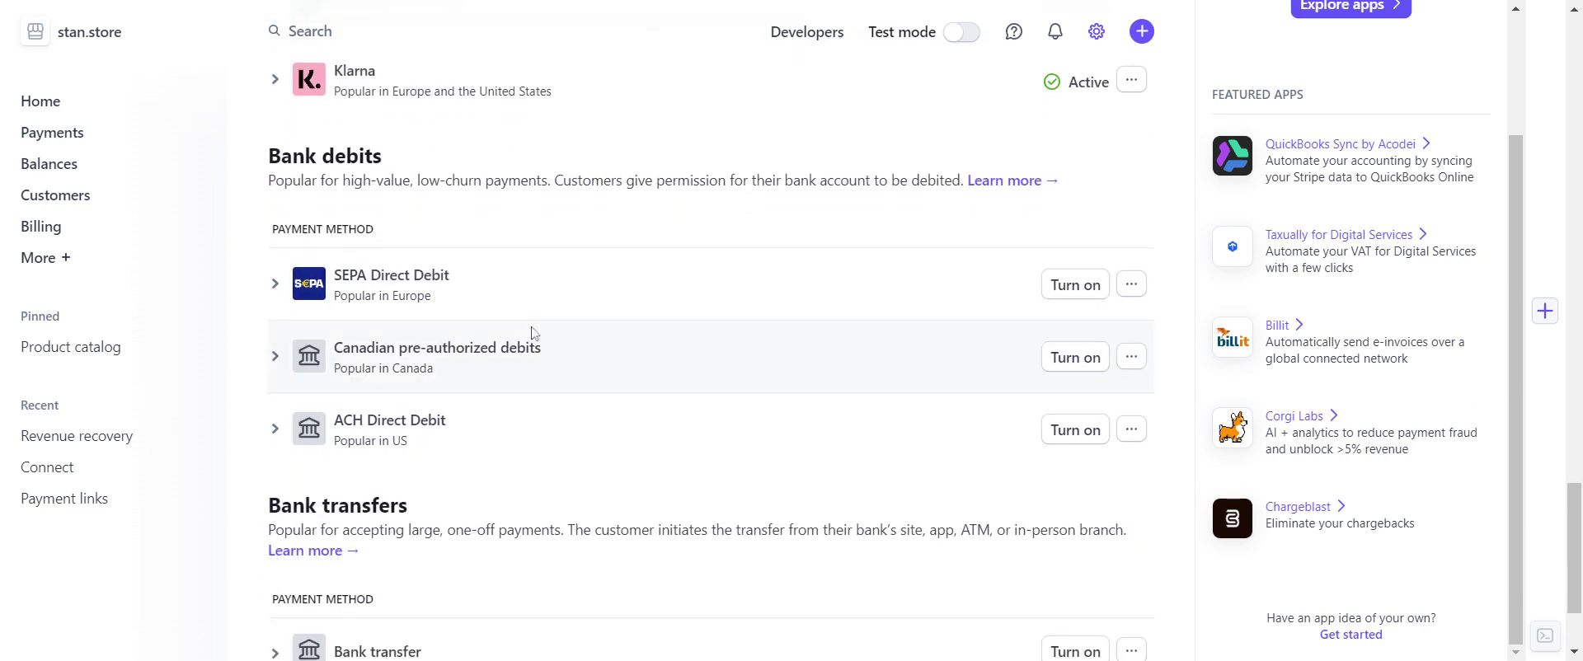
scroll(534, 334, down, 2)
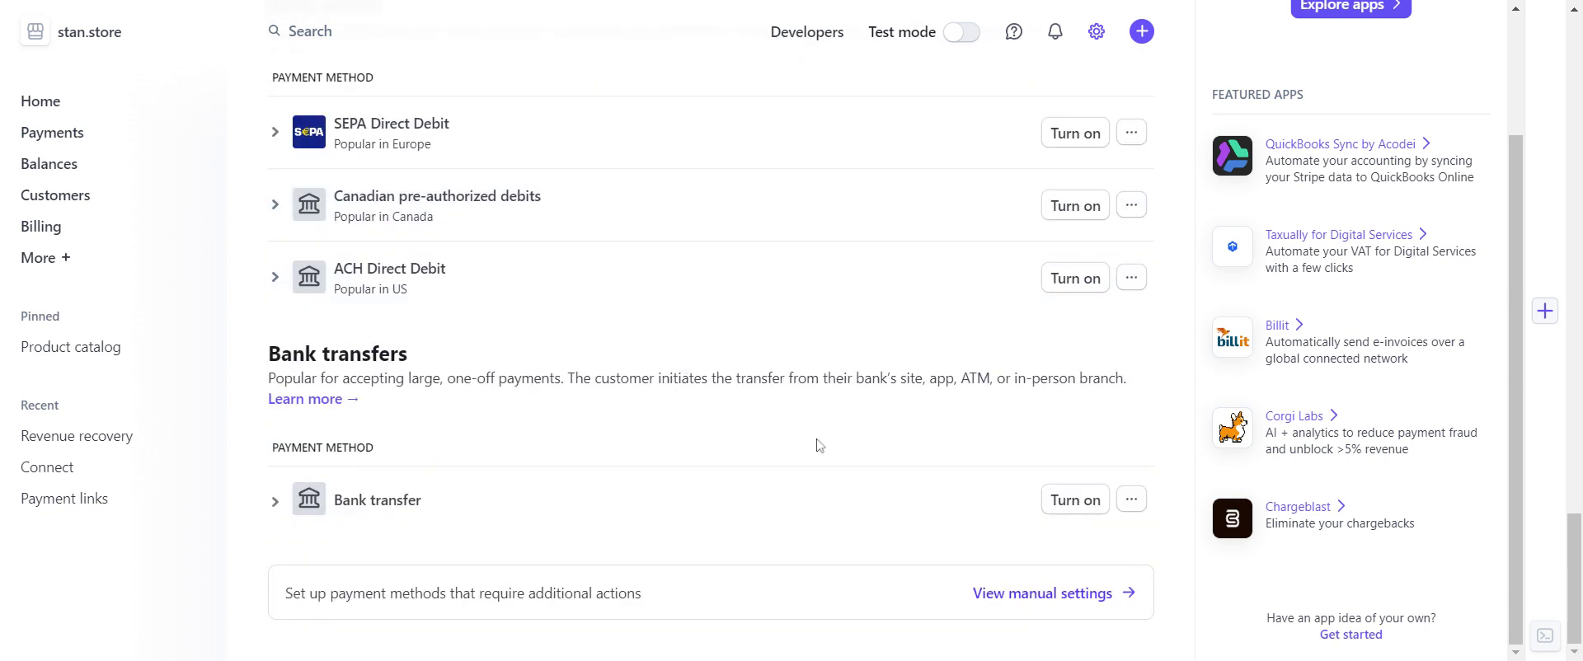
scroll(820, 445, up, 15)
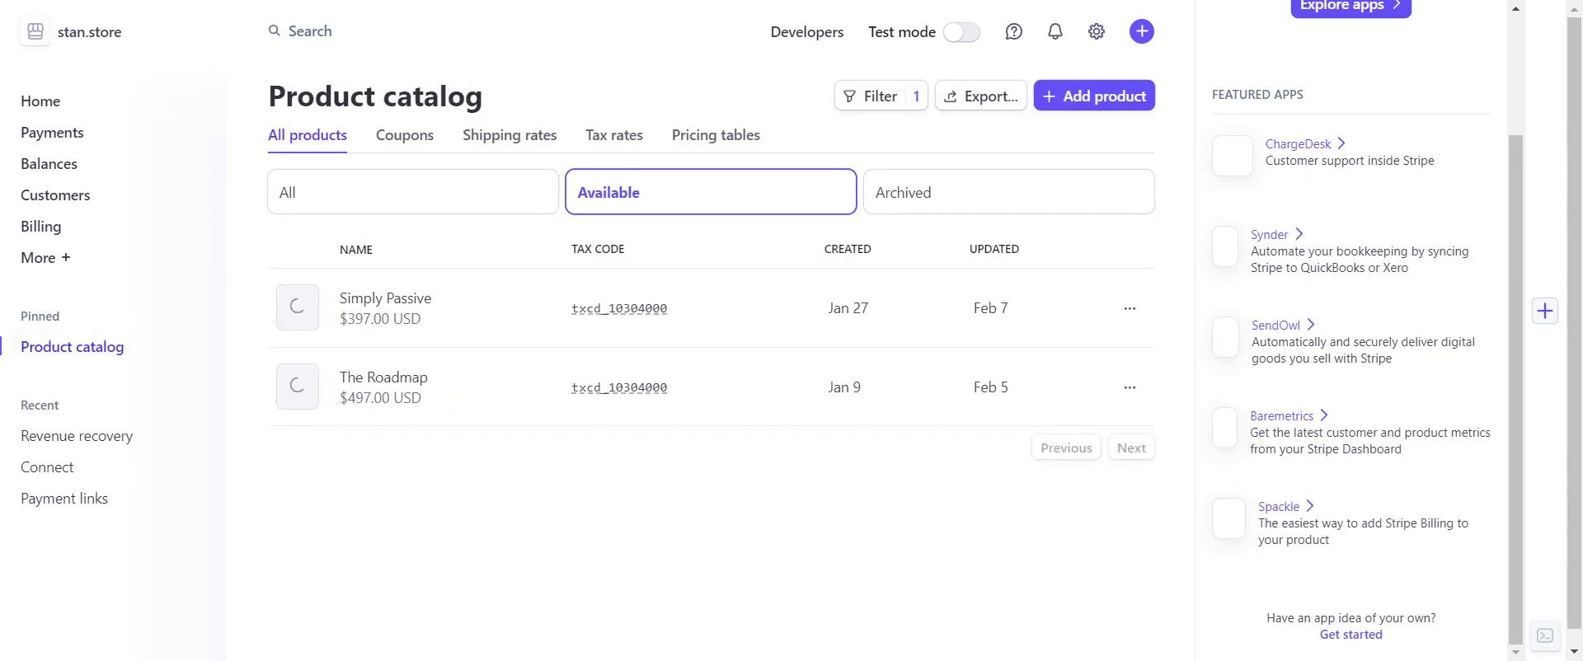
Edit the Simply Passive product and inspect the options for its $397.00 USD price
click(1130, 308)
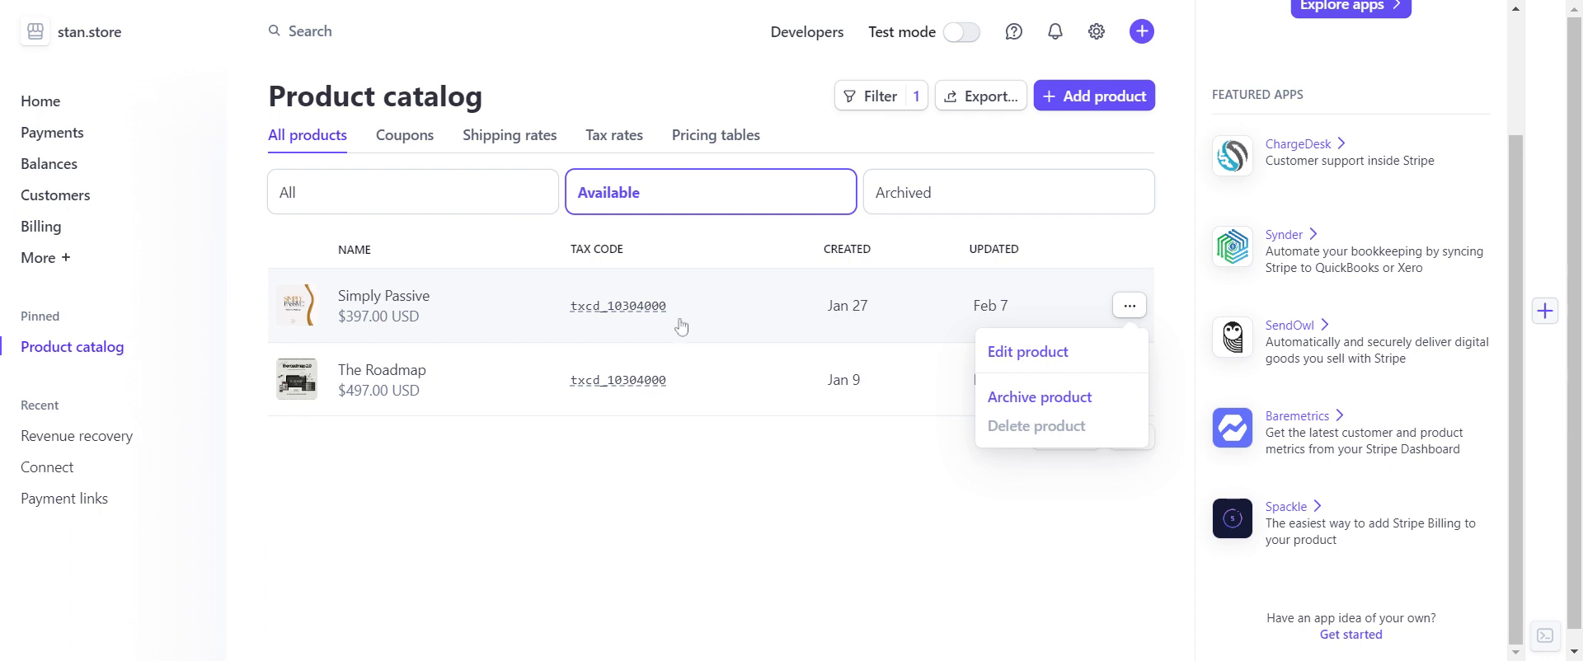
click(373, 300)
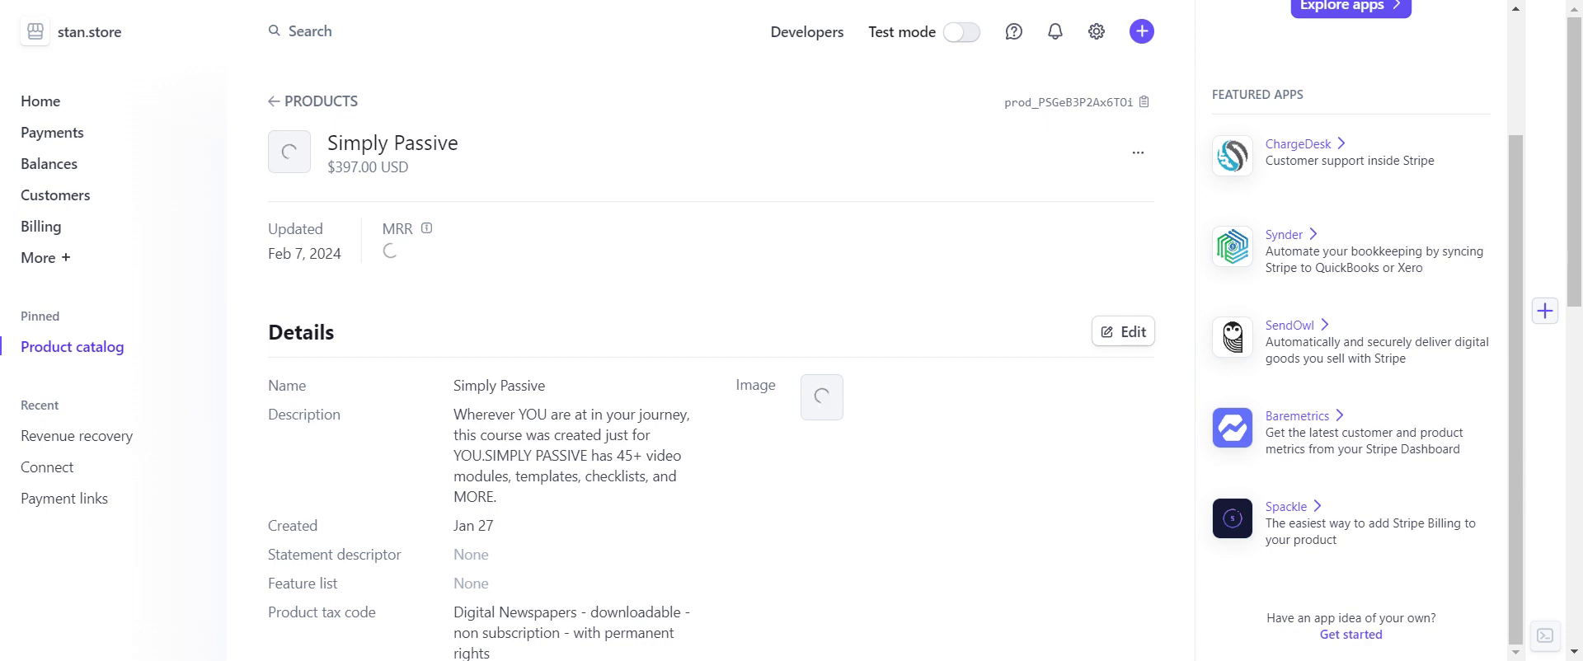
scroll(883, 414, down, 3)
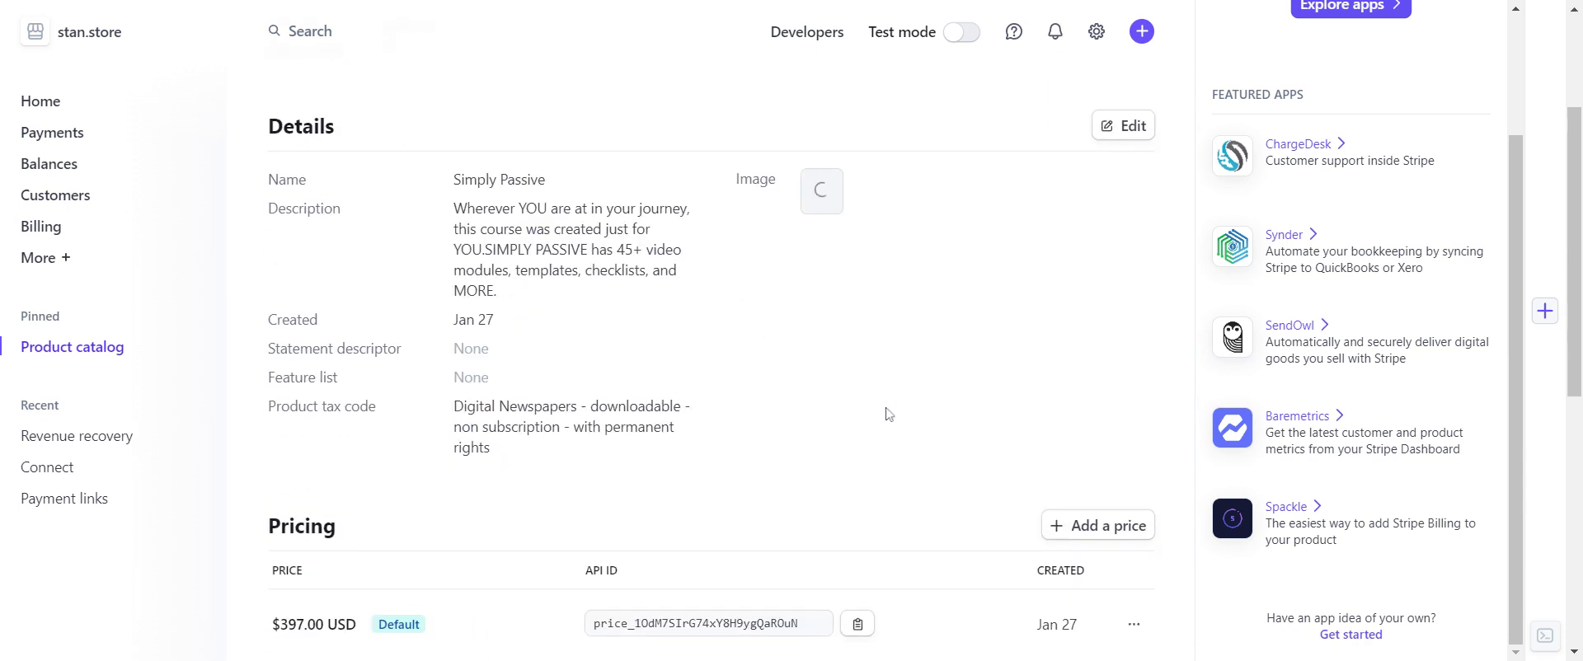
scroll(888, 414, down, 4)
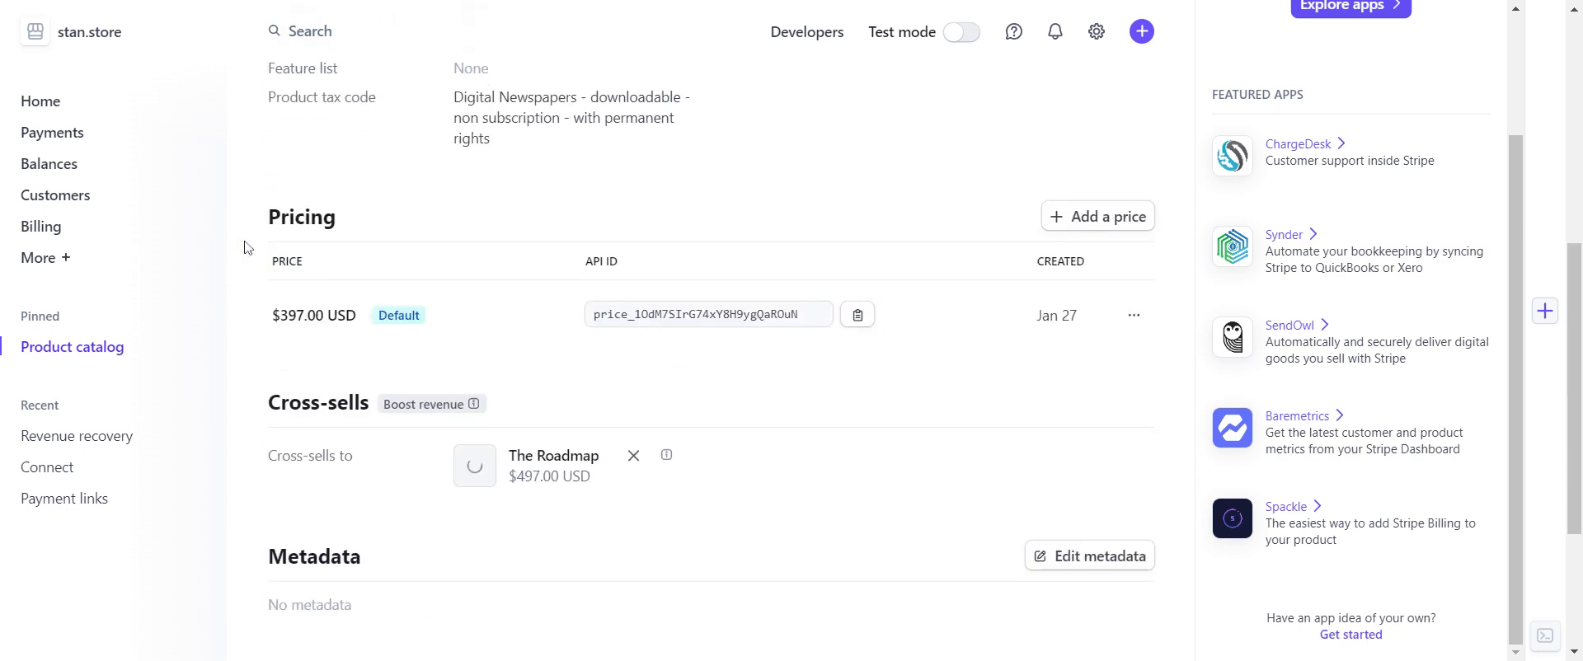
click(1134, 316)
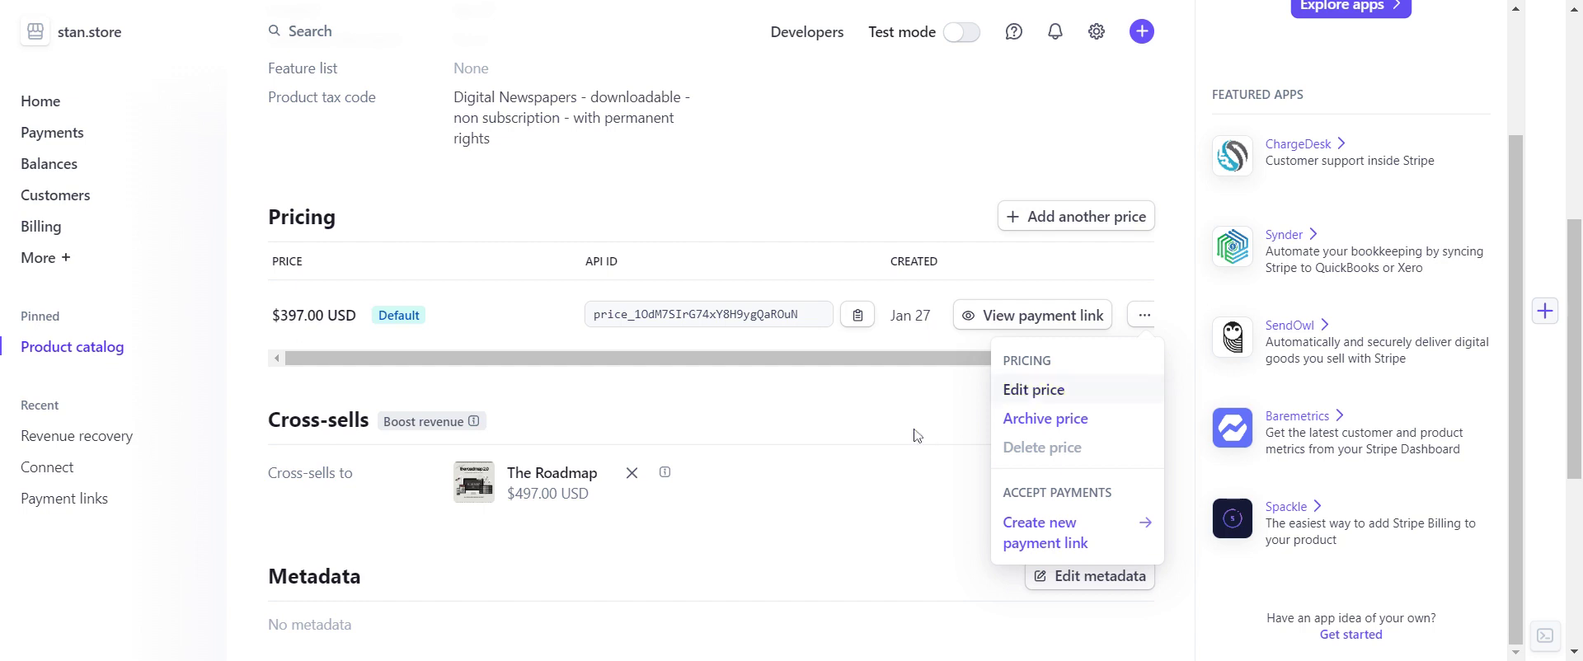
key(Escape)
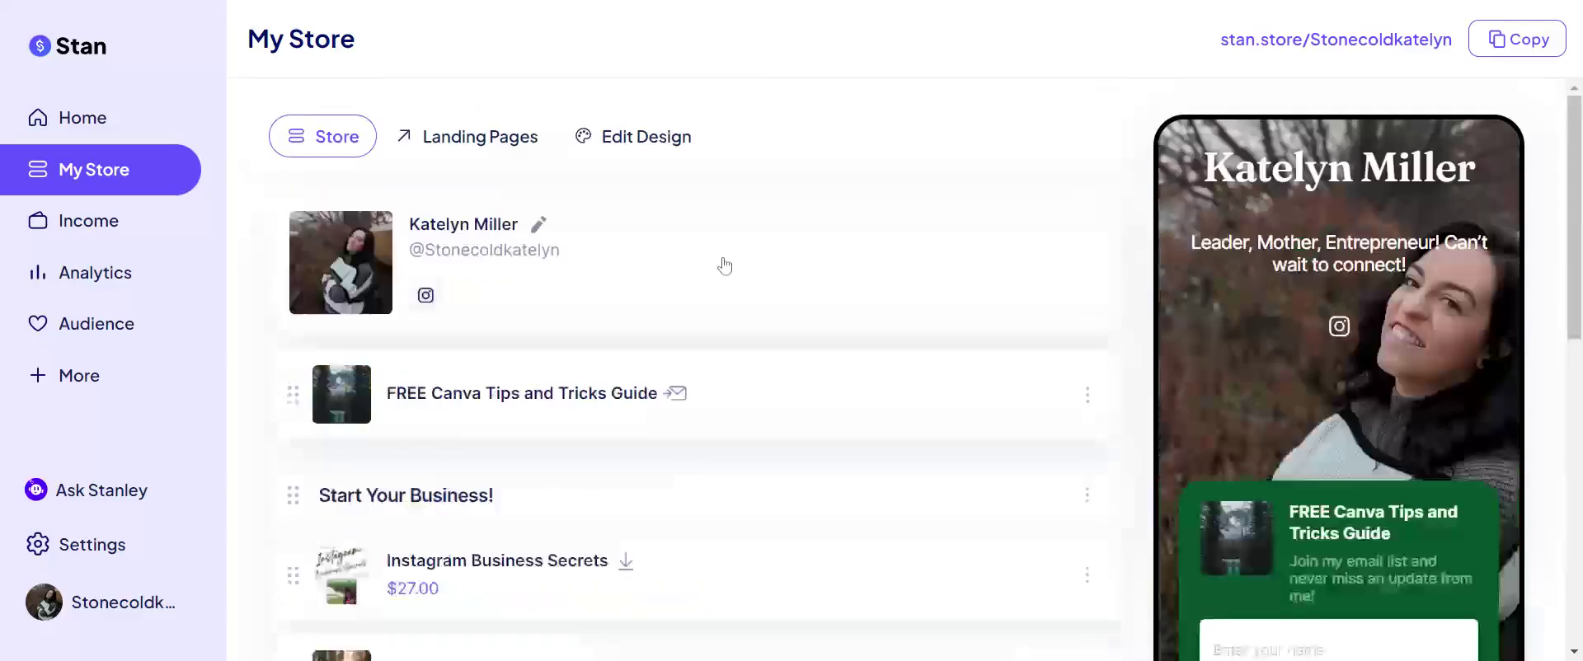
Scroll the My Store product list, including Simply Passive Payment Plans!, and choose Add Product
scroll(725, 265, down, 3)
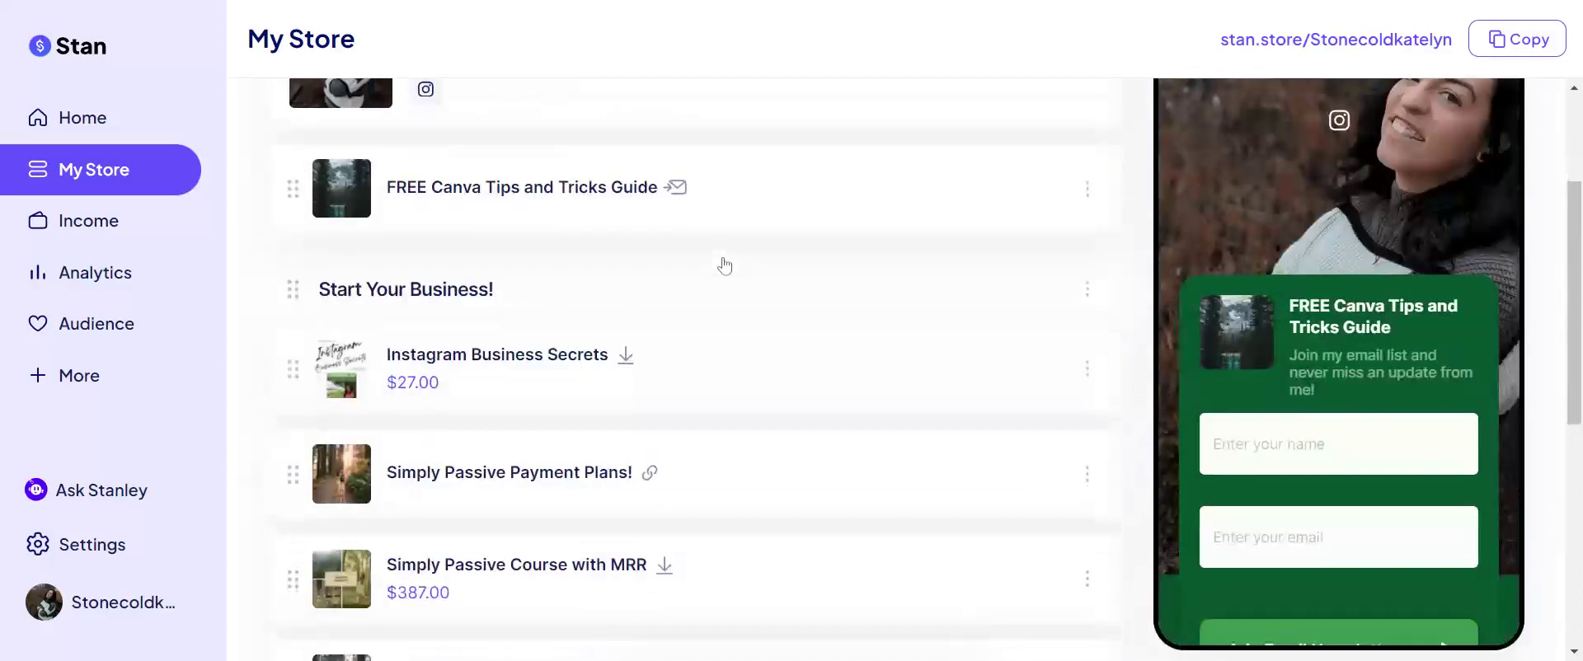
scroll(725, 265, down, 2)
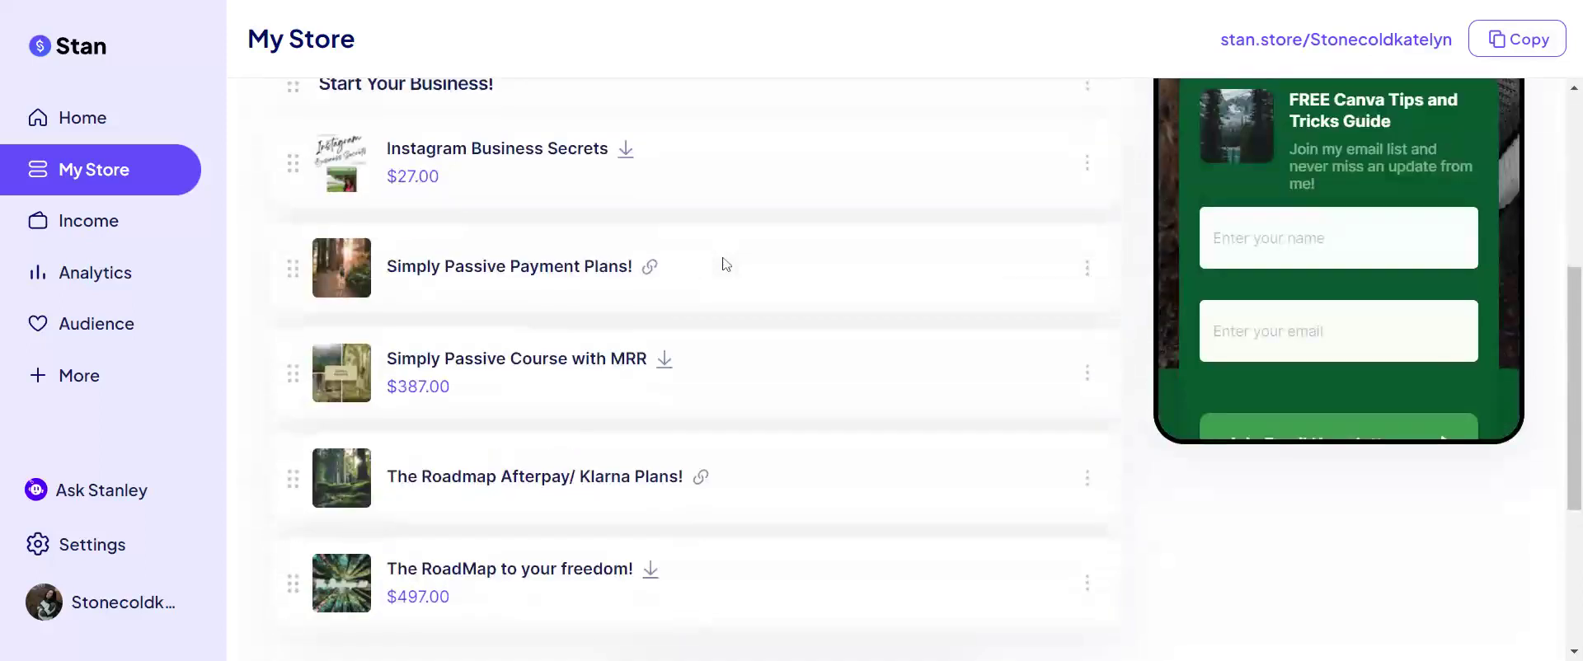
scroll(725, 265, up, 1)
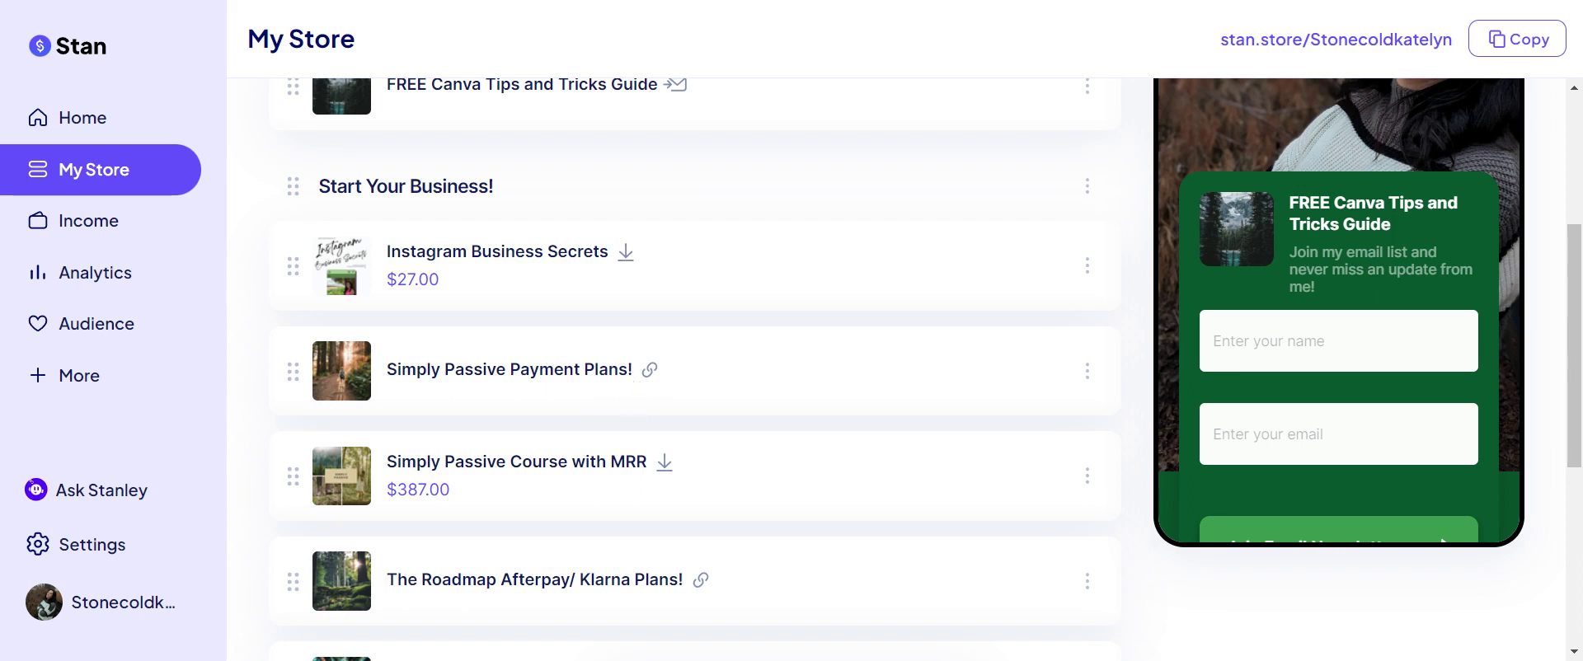
scroll(639, 407, up, 3)
scroll(632, 406, down, 2)
scroll(632, 407, up, 3)
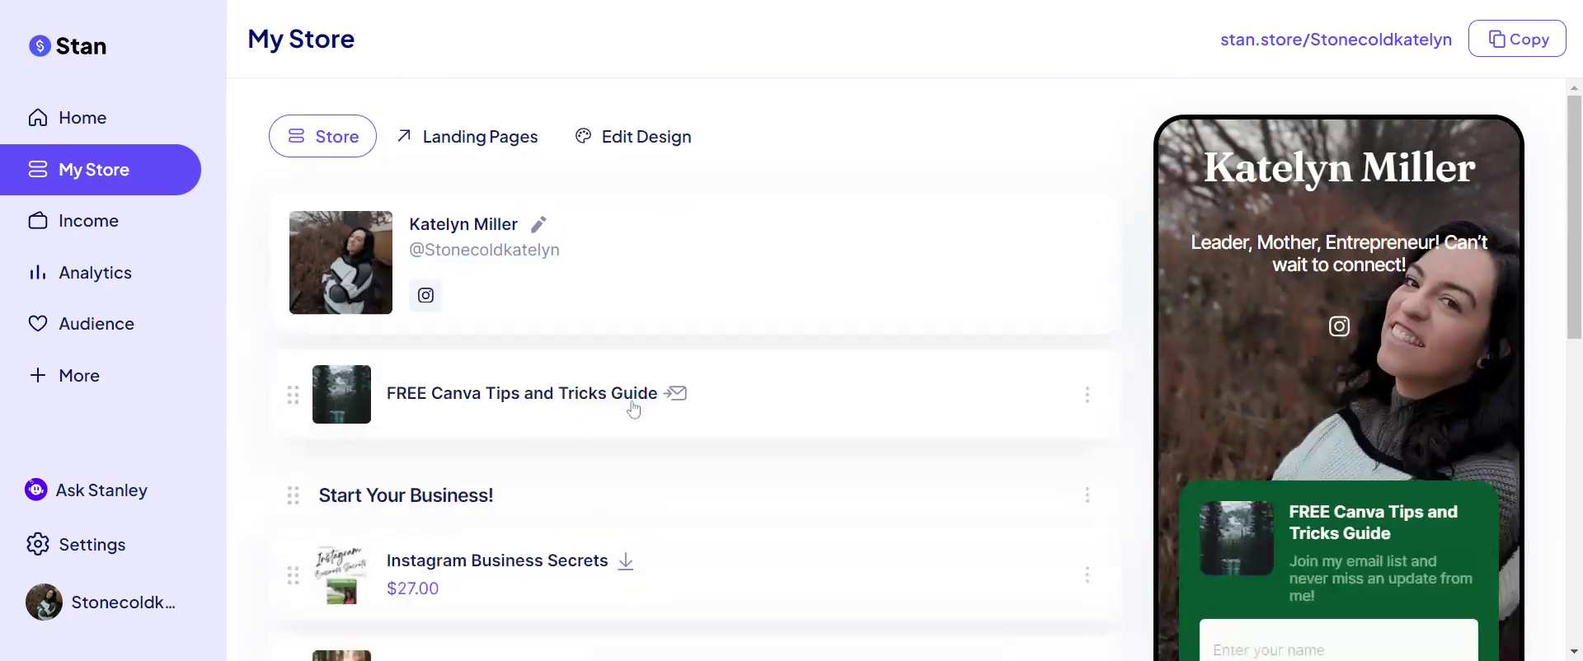
scroll(624, 298, down, 5)
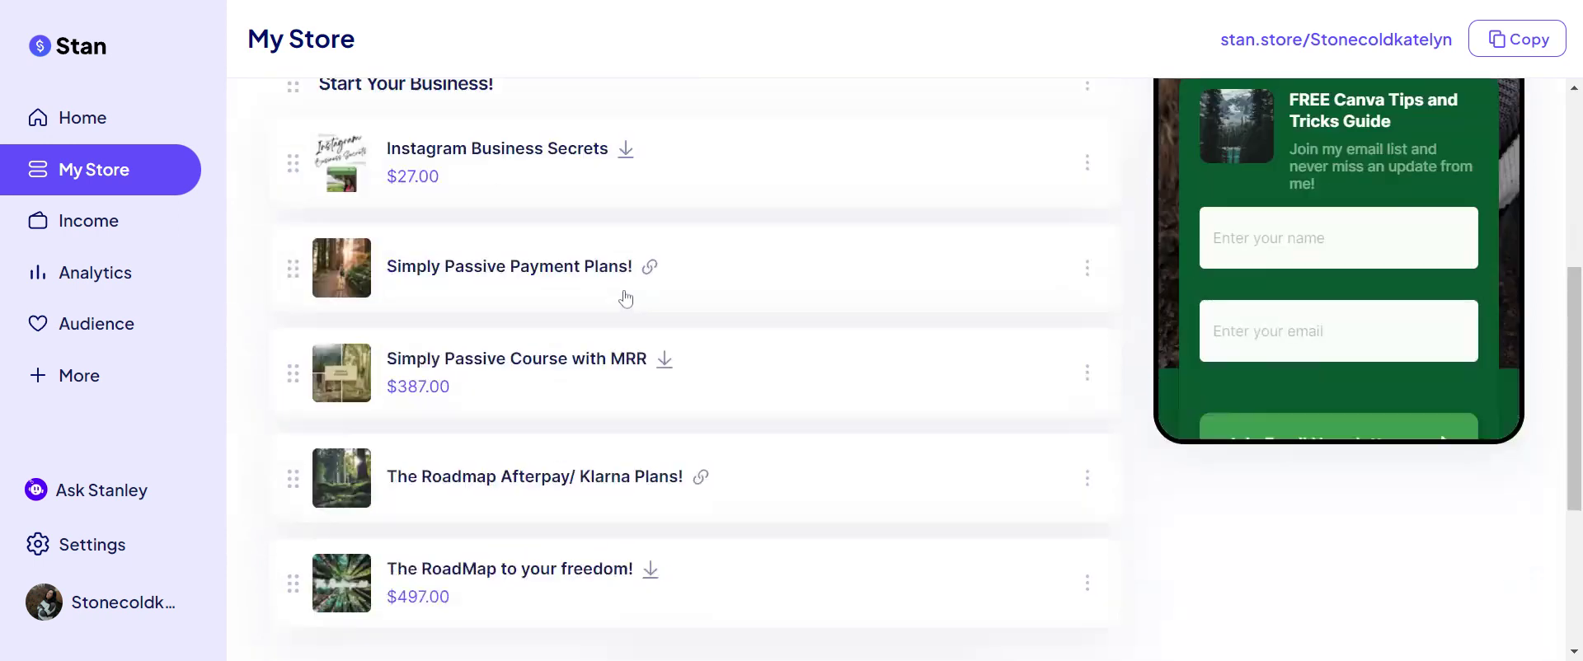
scroll(626, 298, down, 3)
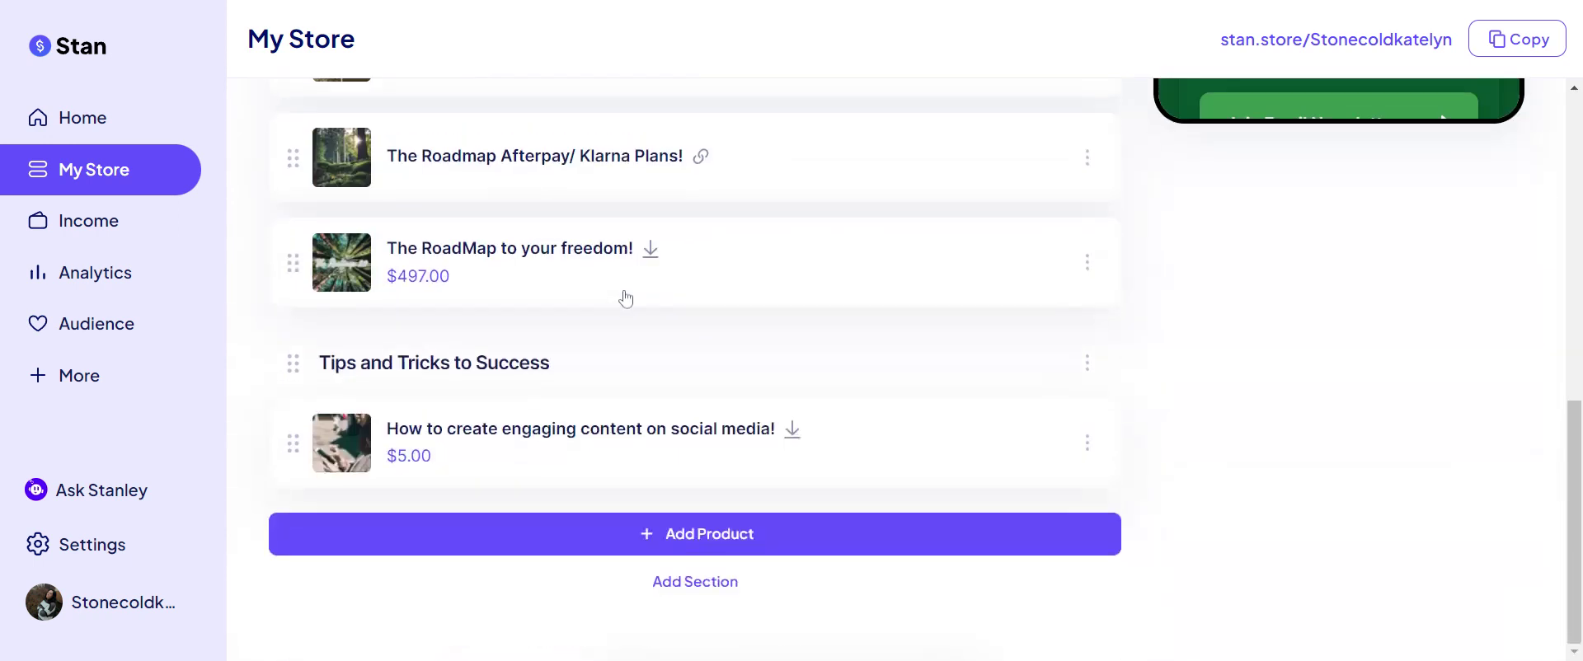
click(614, 546)
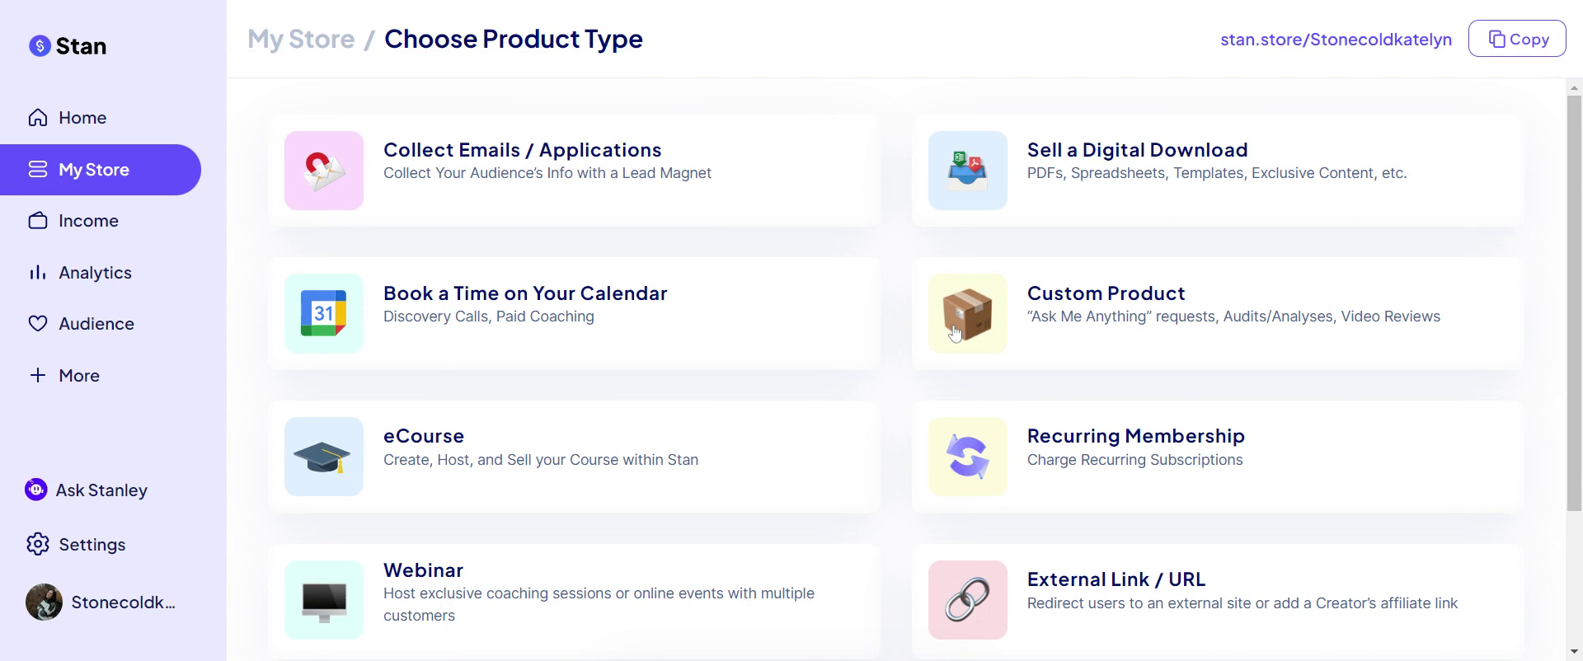
Pick the External Link / URL product type and review its thumbnail Title and Subtitle fields
scroll(903, 358, down, 1)
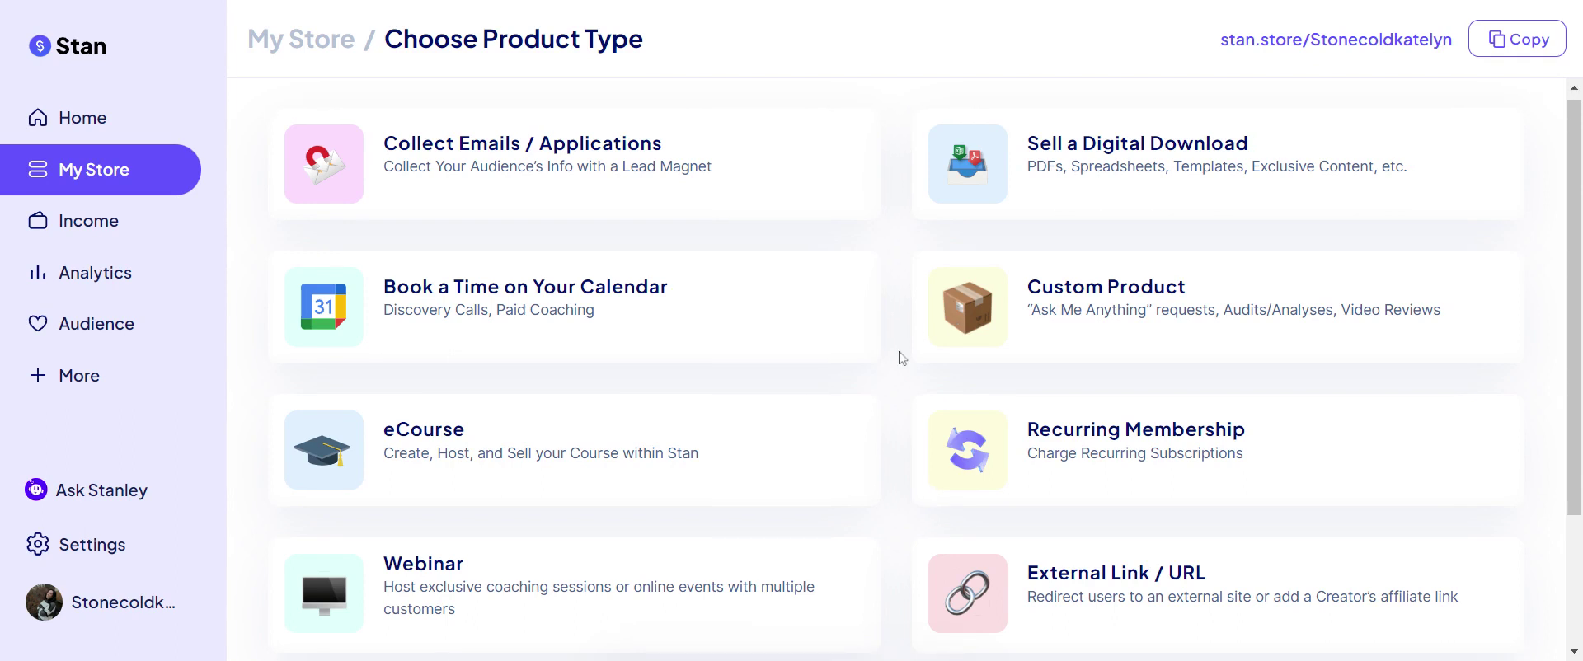
scroll(948, 474, down, 1)
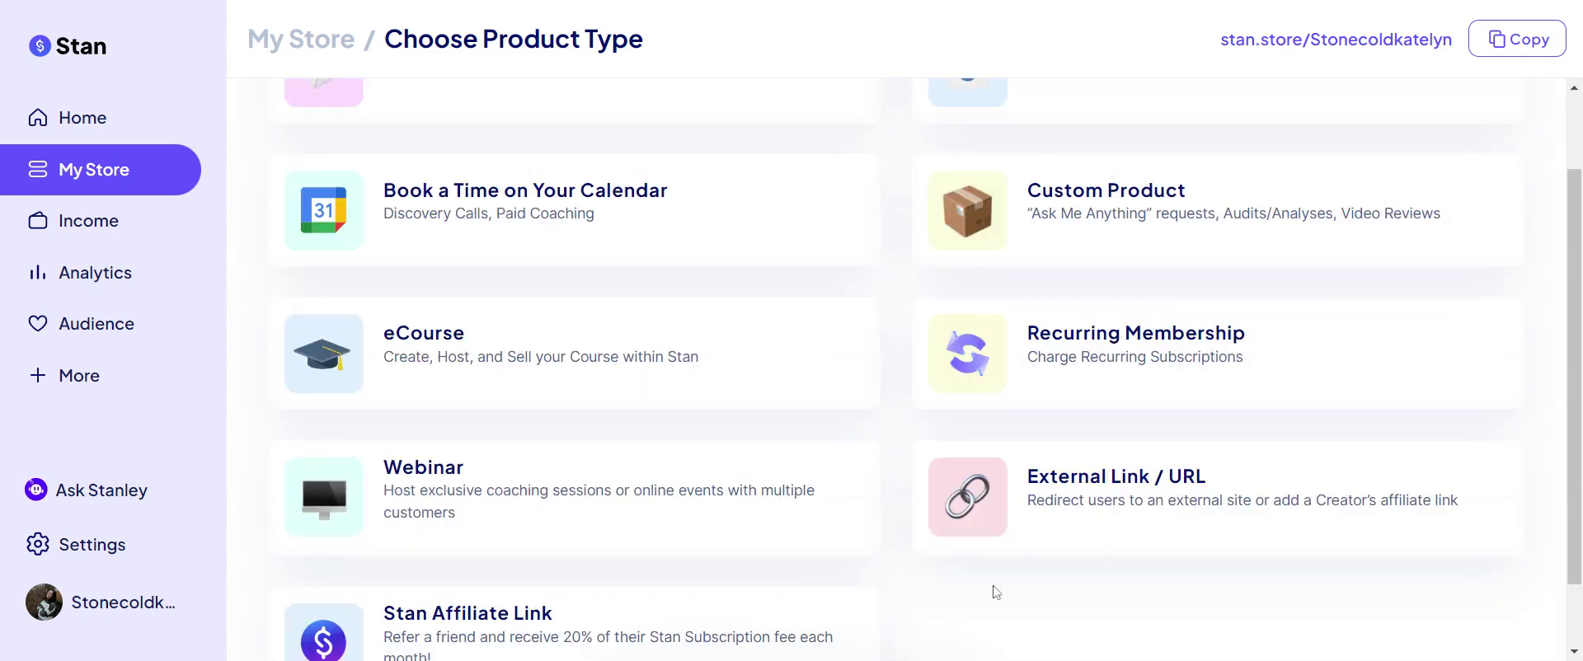
click(971, 506)
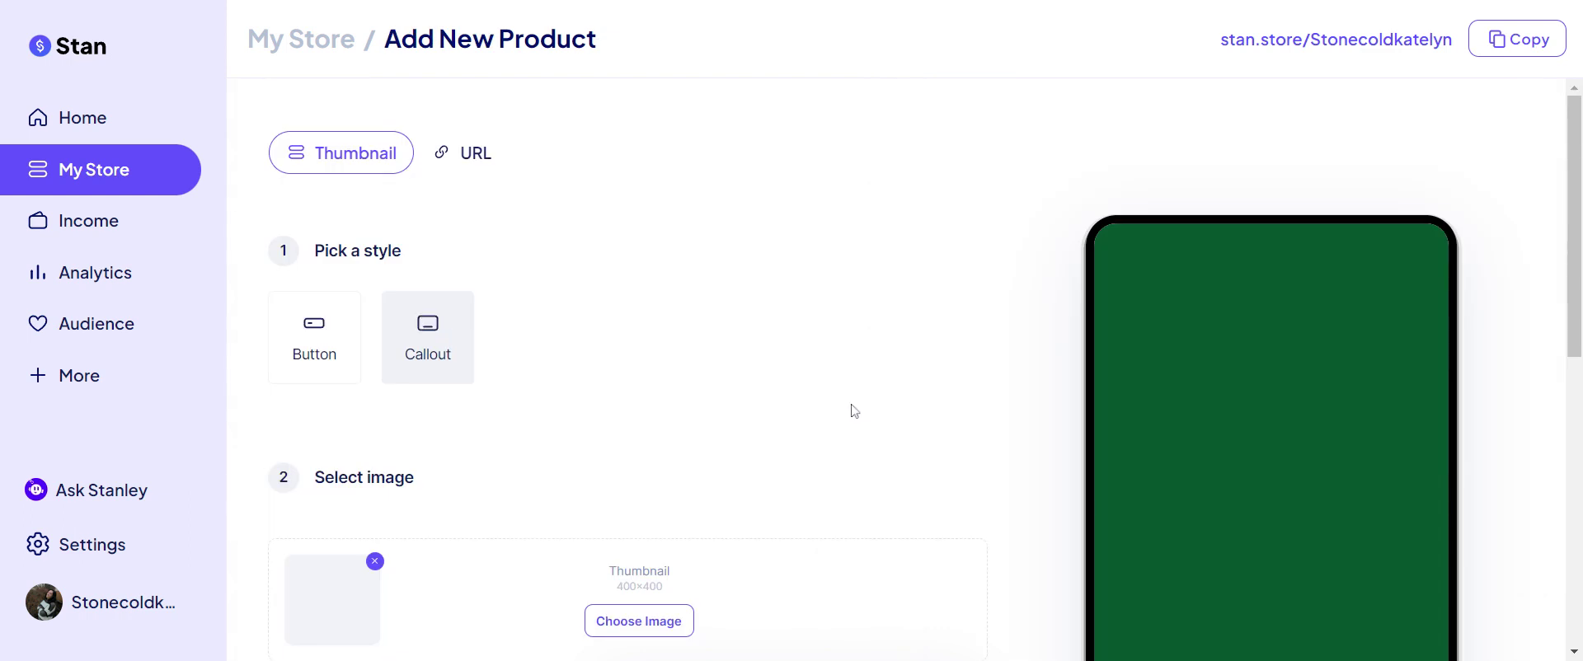
scroll(757, 434, down, 1)
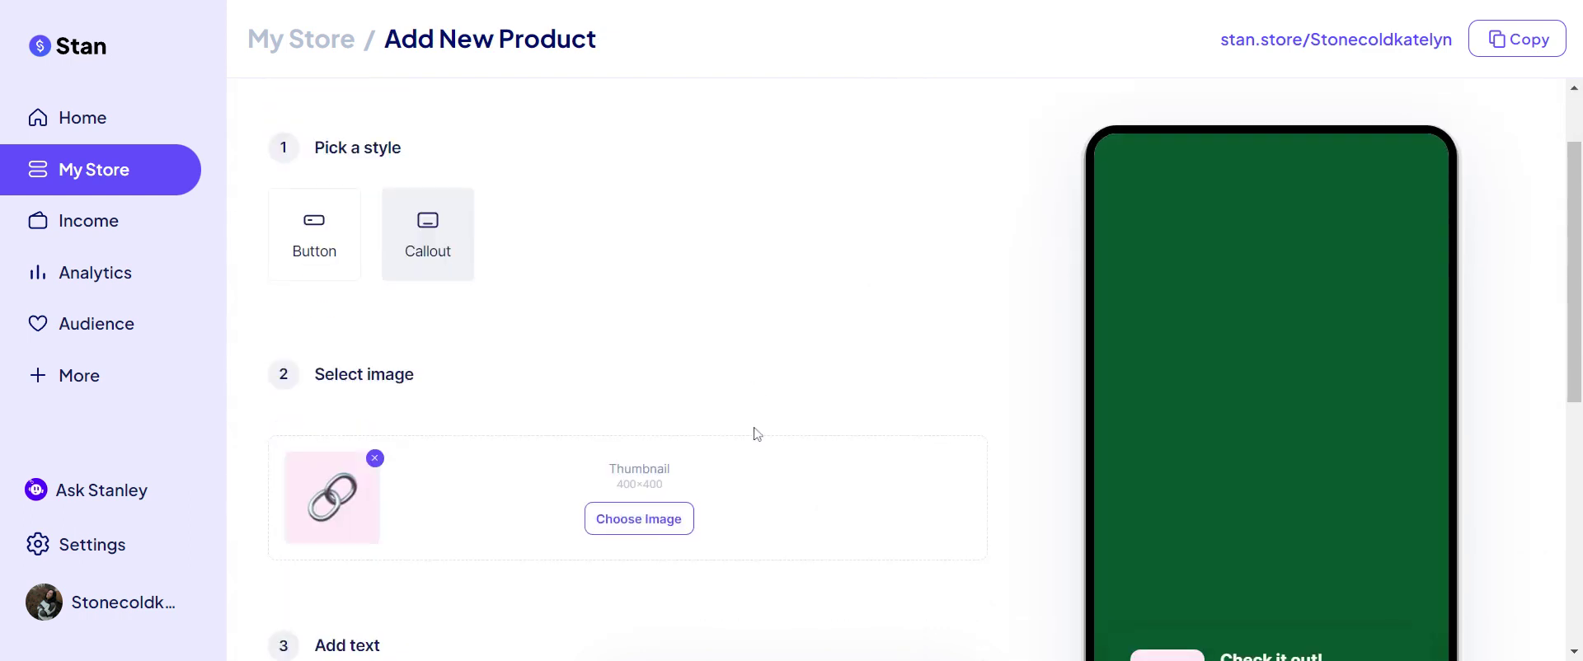
scroll(643, 363, down, 1)
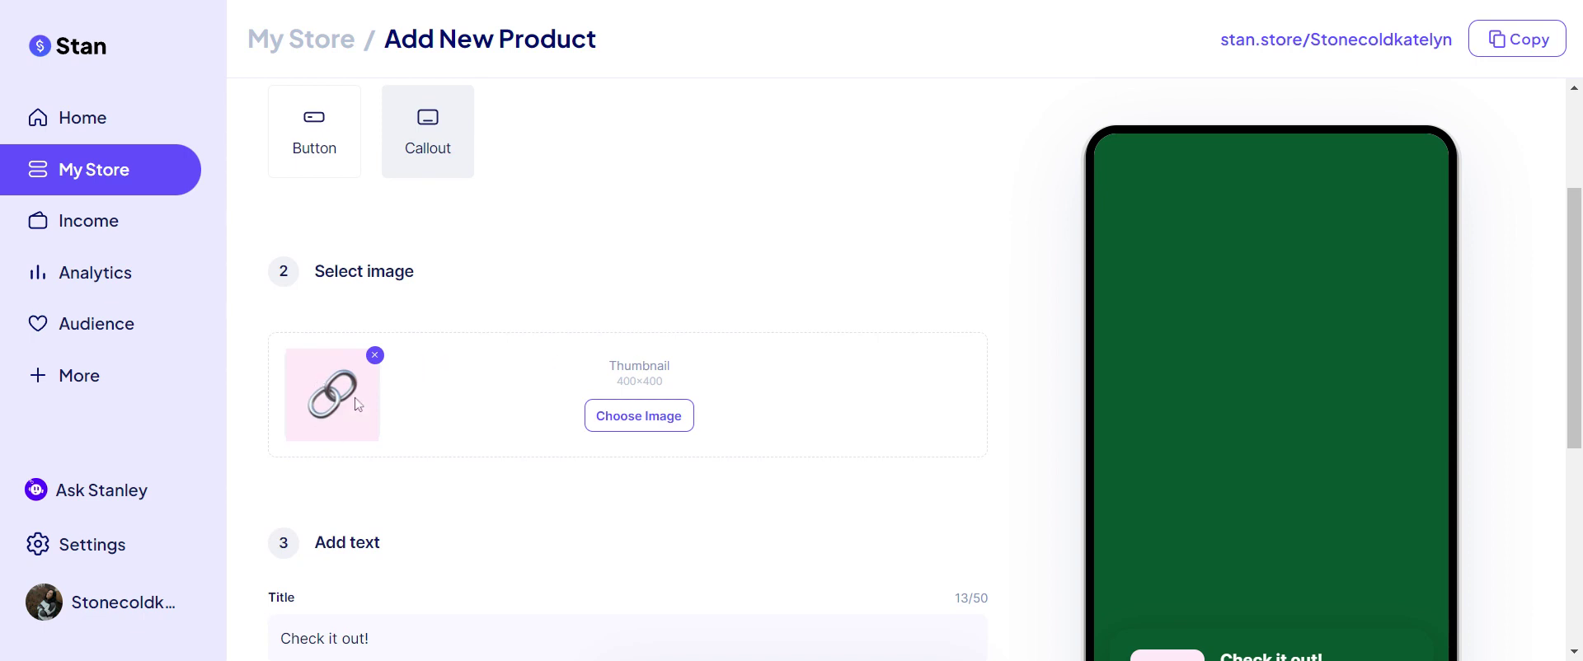
scroll(1191, 398, down, 1)
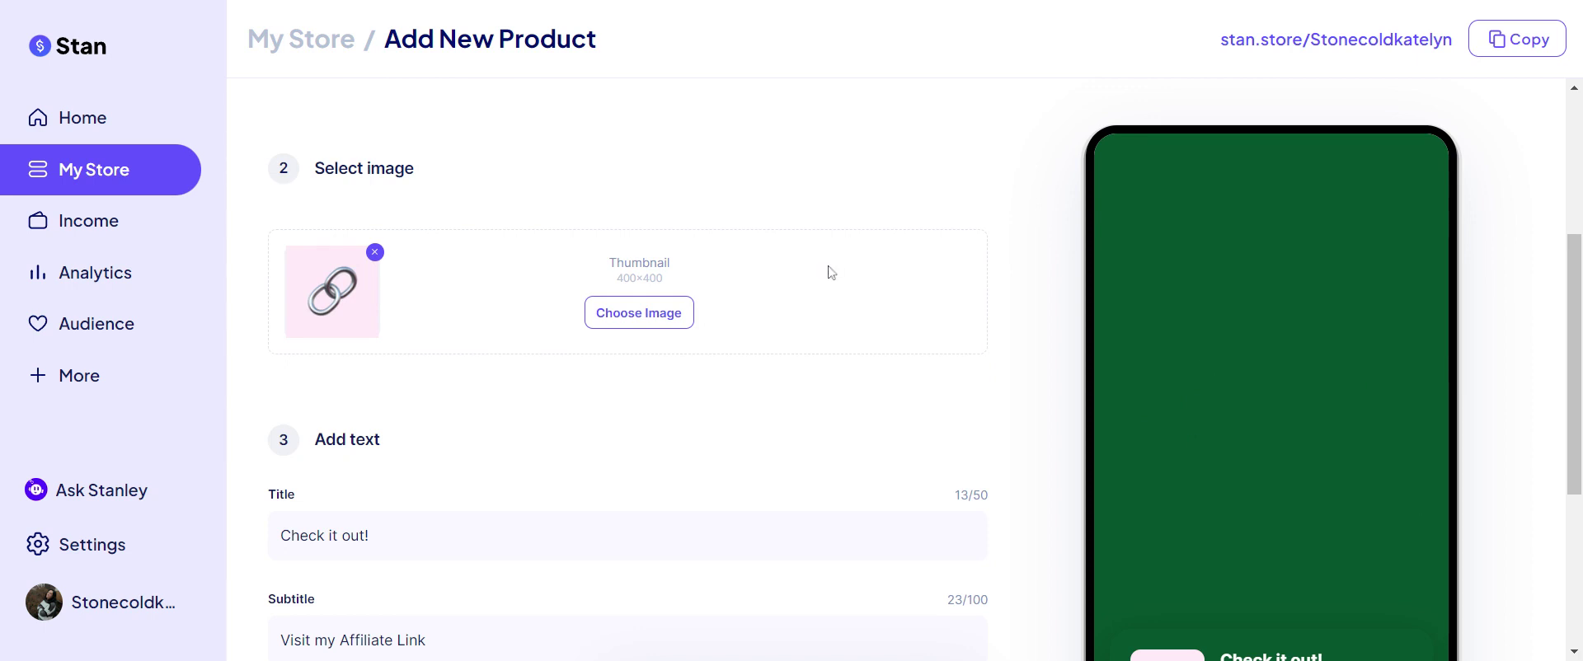
scroll(405, 441, down, 1)
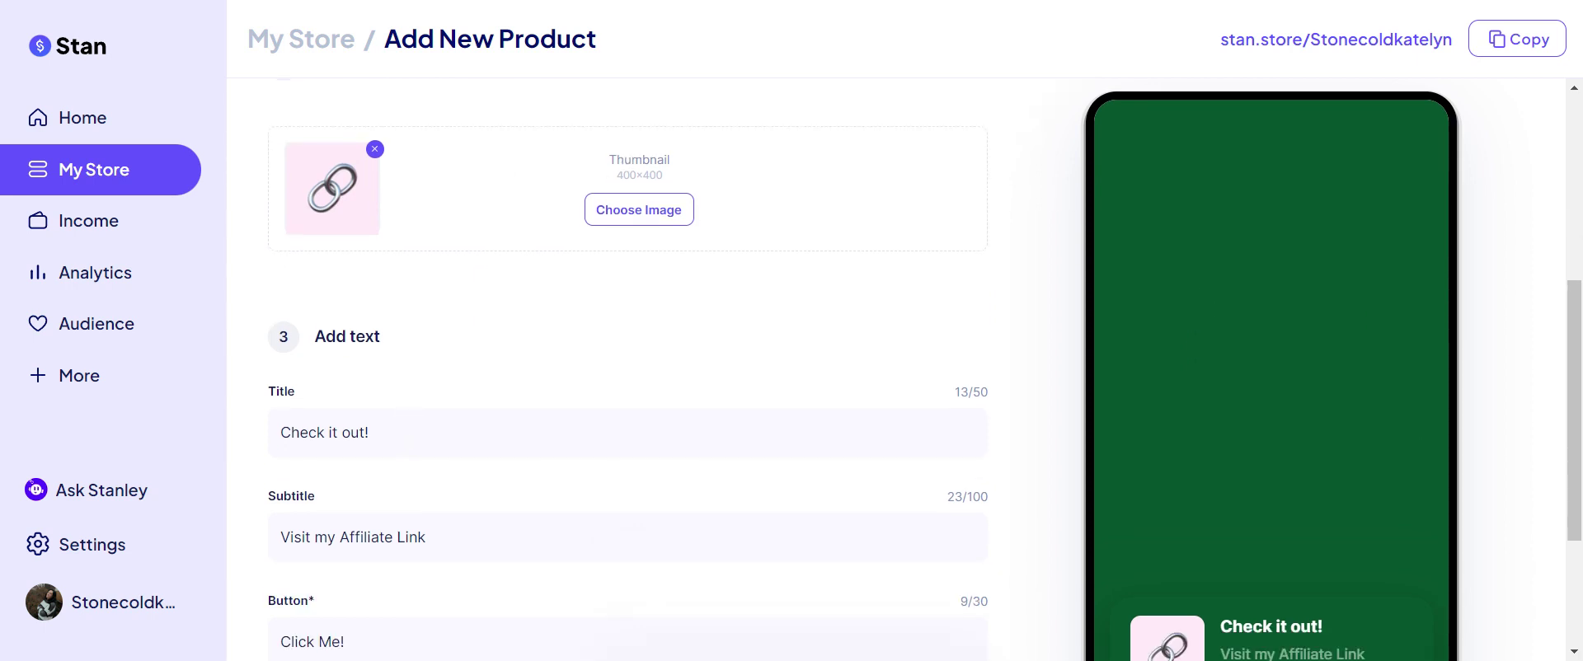
scroll(531, 403, down, 1)
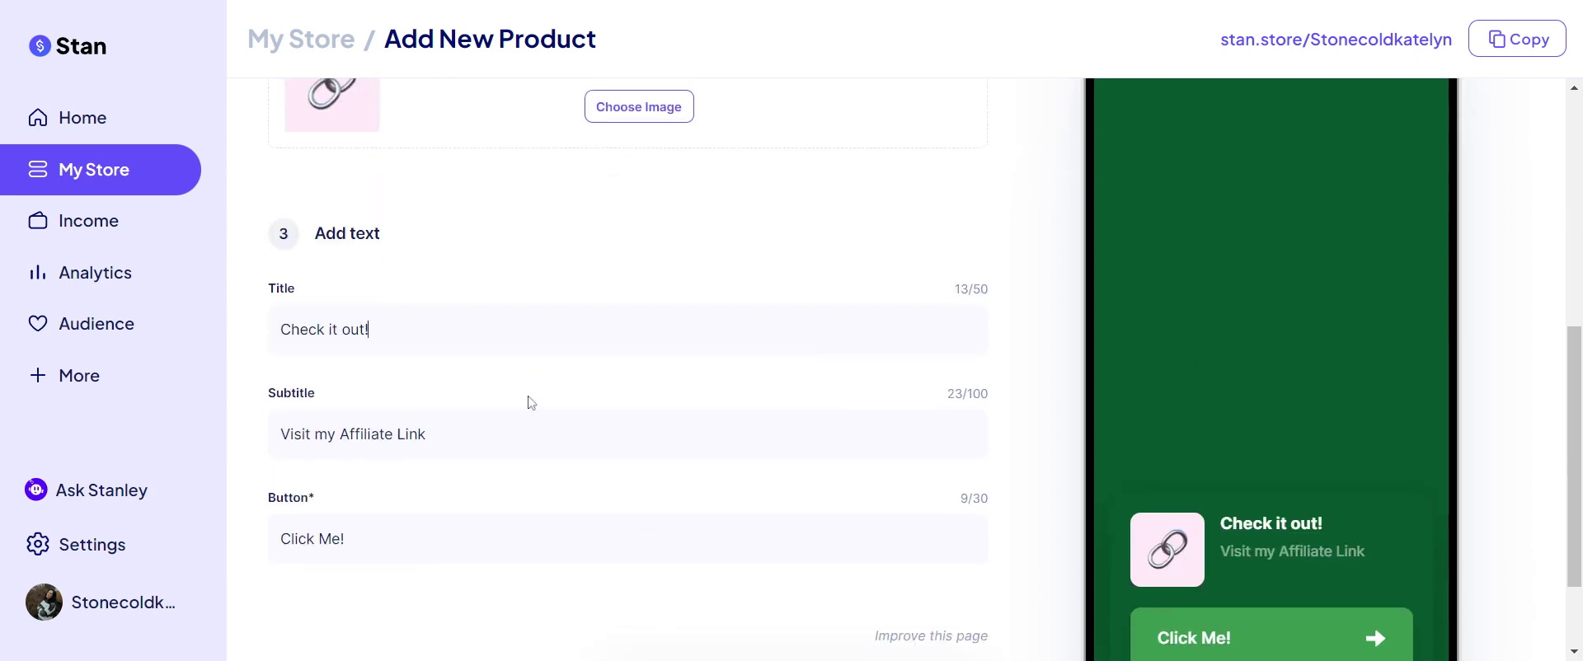
click(368, 329)
click(706, 436)
scroll(756, 300, up, 10)
Switch to the URL settings and try to fill the Enter URL field
click(475, 155)
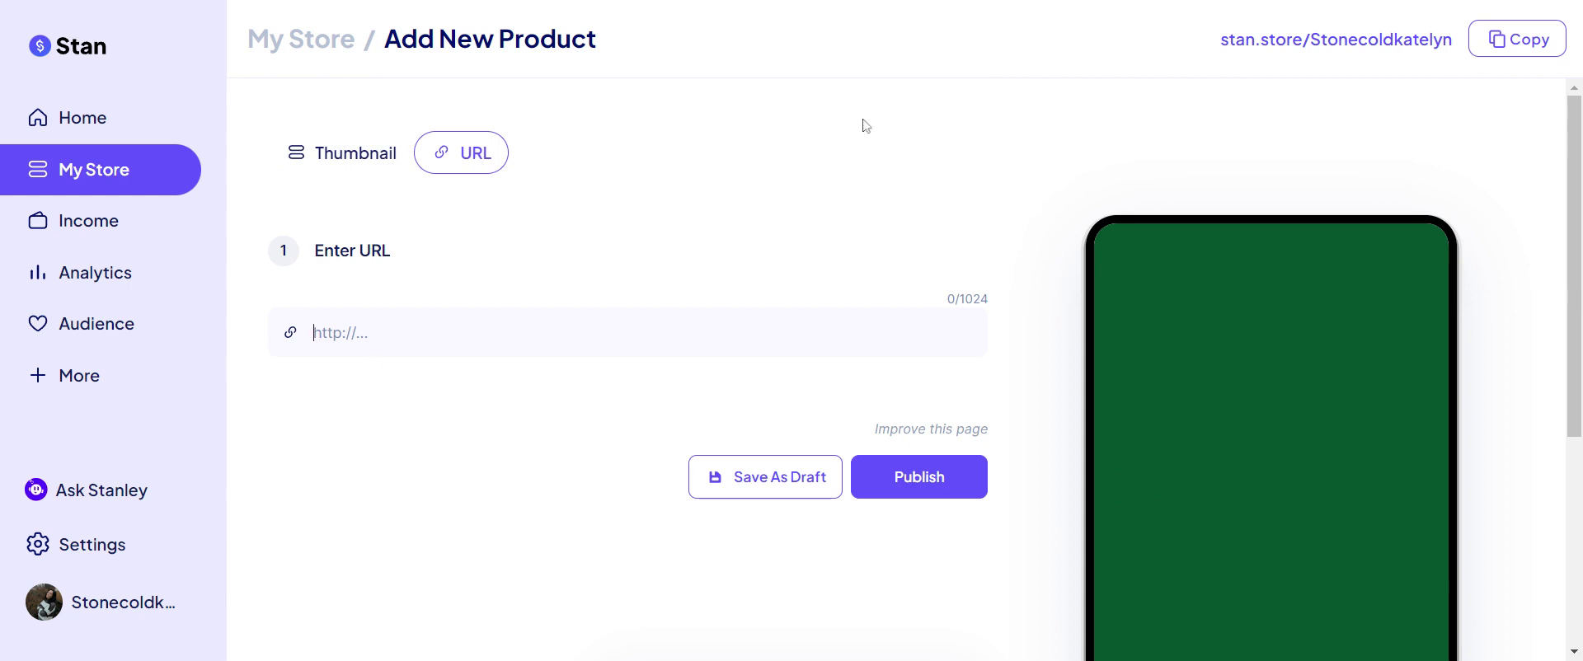
key(Return)
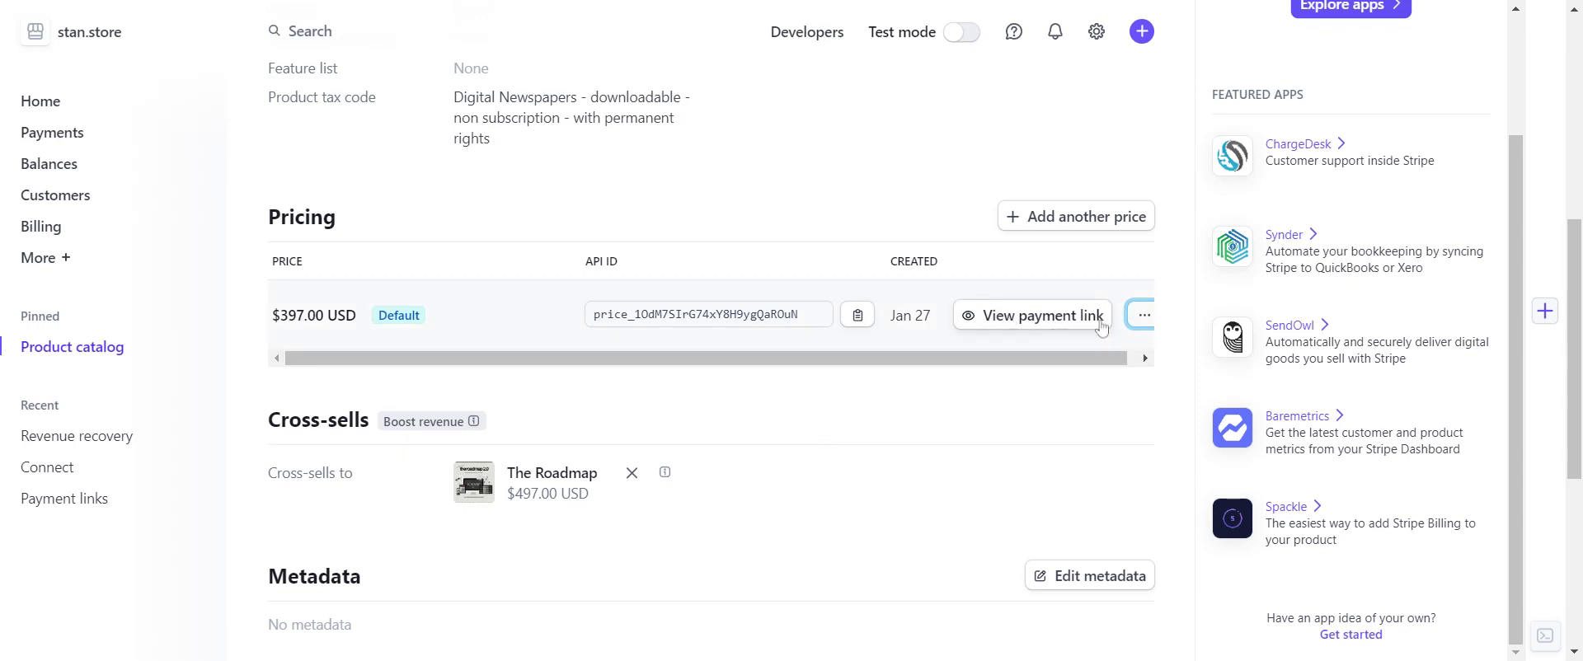
View the $397.00 price's payment link and scroll through its details and shareable URL
click(1049, 330)
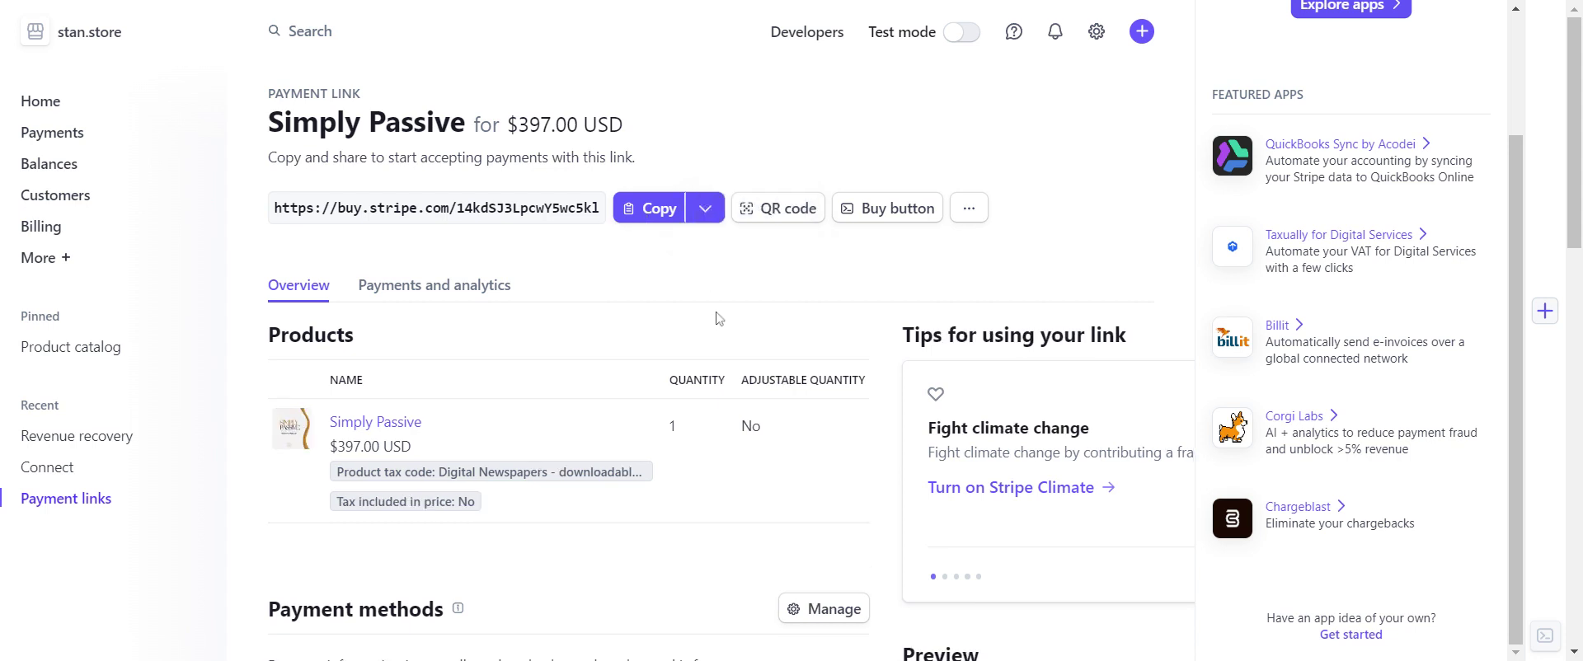
scroll(559, 323, down, 1)
scroll(560, 323, down, 7)
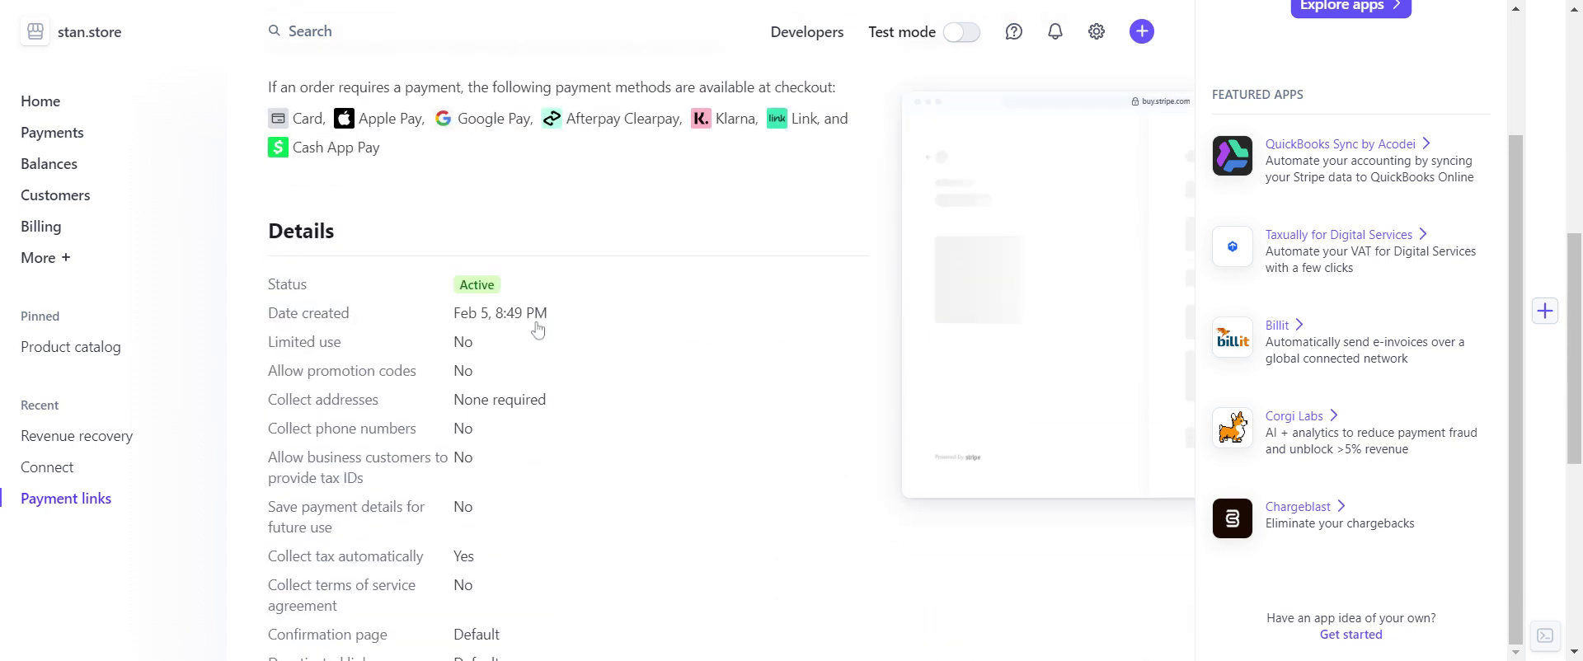
scroll(530, 286, down, 4)
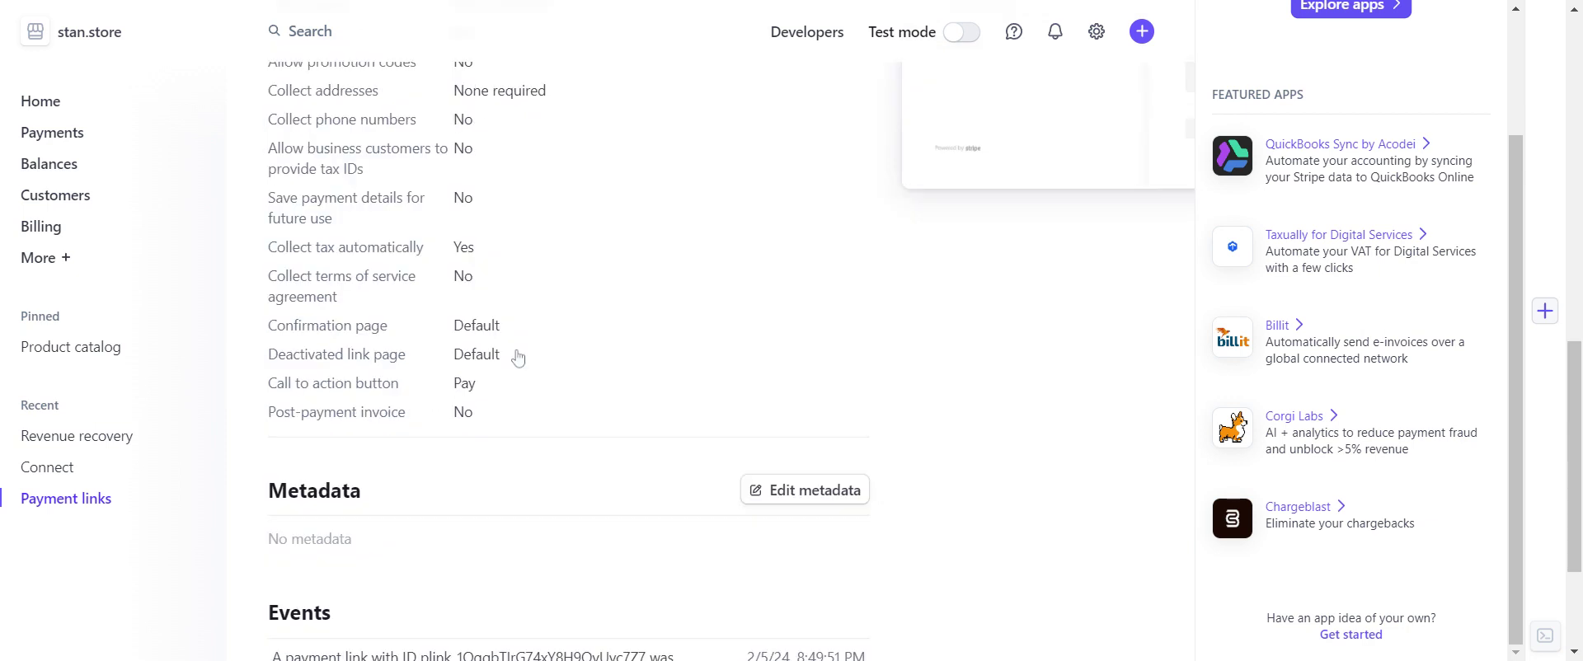
scroll(519, 357, down, 3)
scroll(517, 354, up, 15)
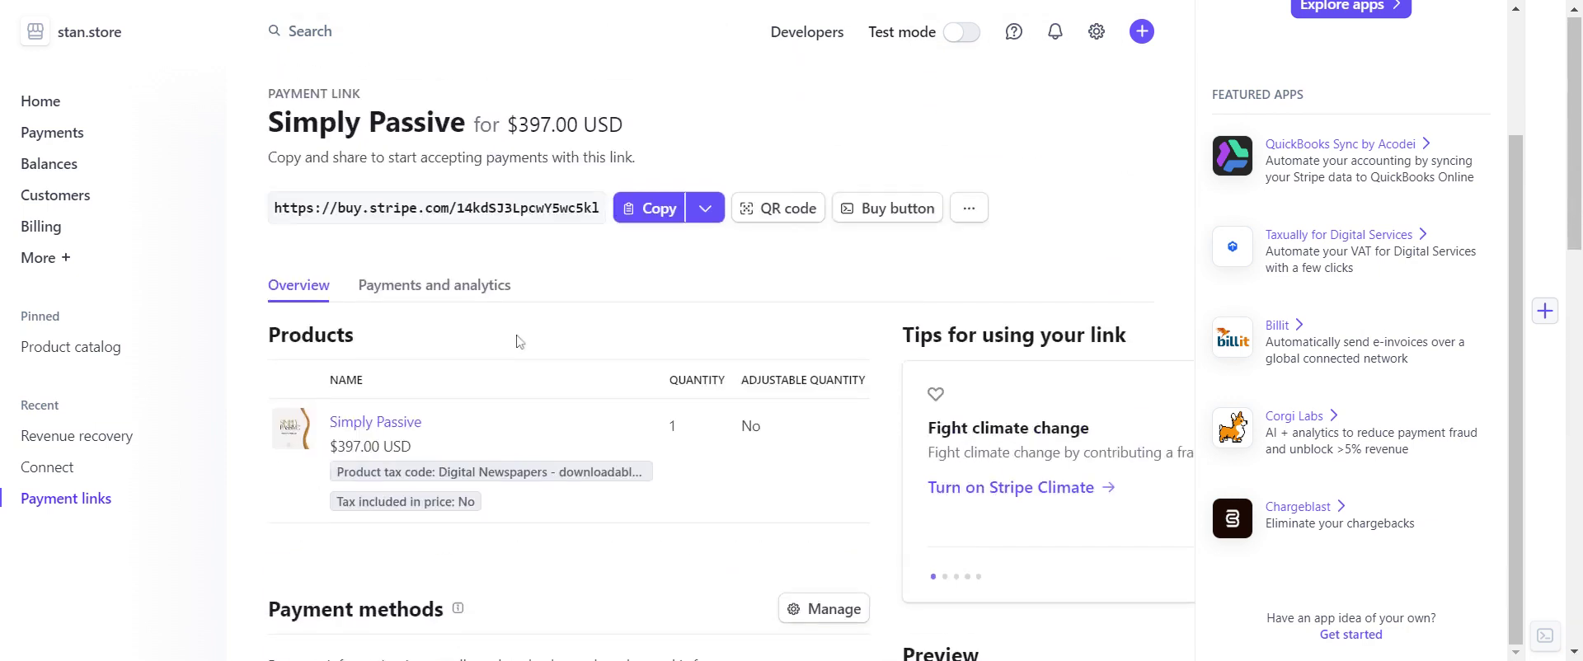
Return to the Stan Store tab showing the Add New Product URL step
click(368, 1)
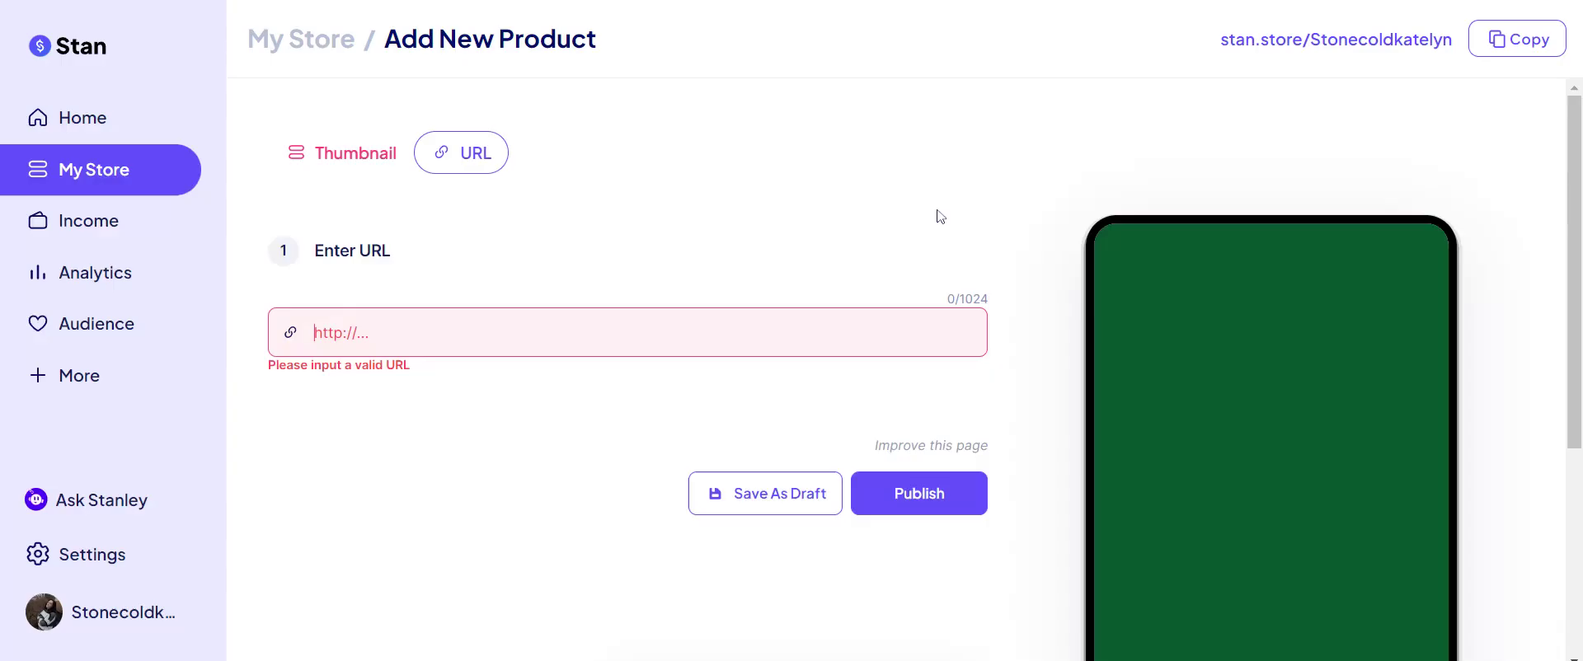